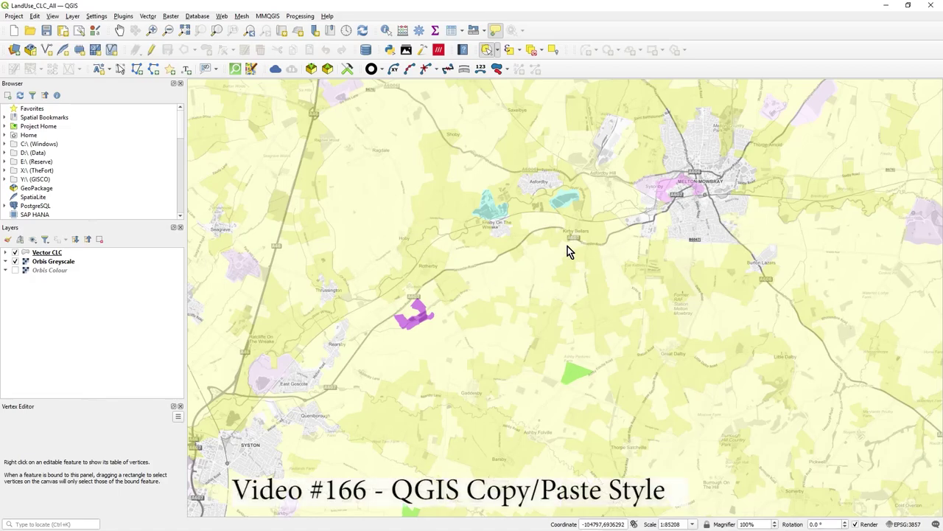
Step: Check the QGIS version details from the Help menu, then close them
left_click(327, 17)
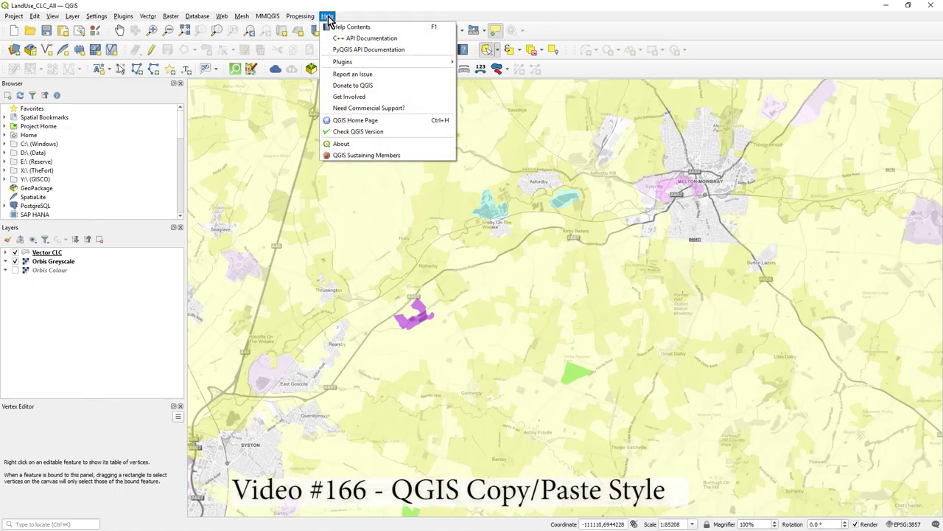
left_click(354, 145)
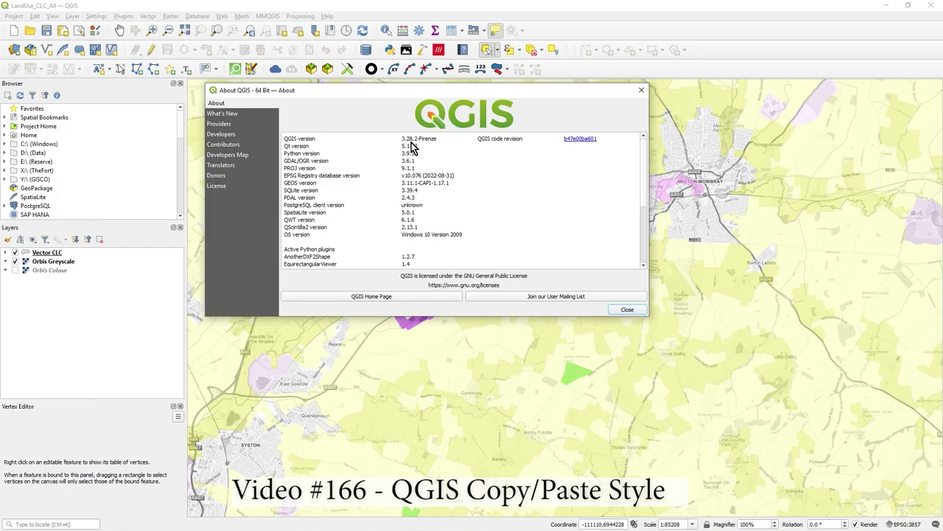
left_click(627, 309)
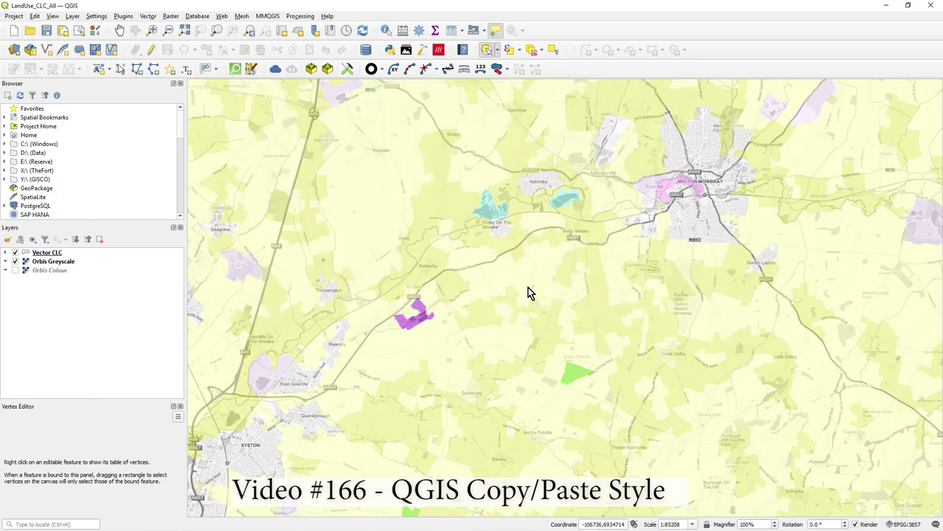
mouse_move(528, 293)
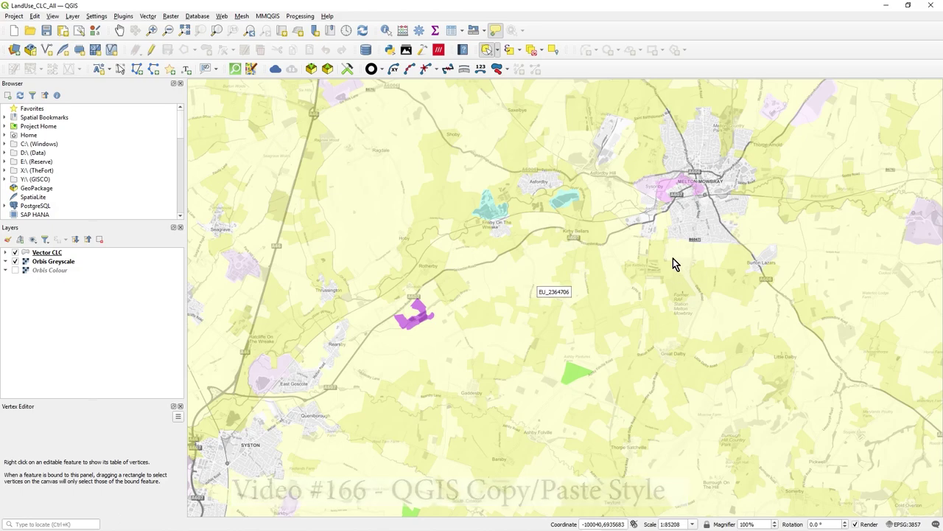
mouse_move(669, 228)
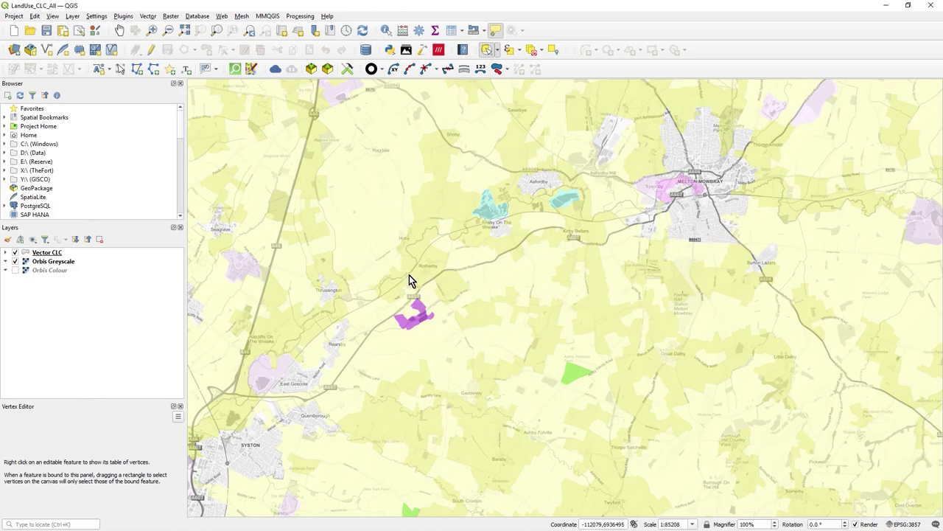
Step: Expand the Vector CLC legend and browse its land-use categories, picking out 231 - Pastures
left_click(6, 252)
scroll(96, 295, "down", 3)
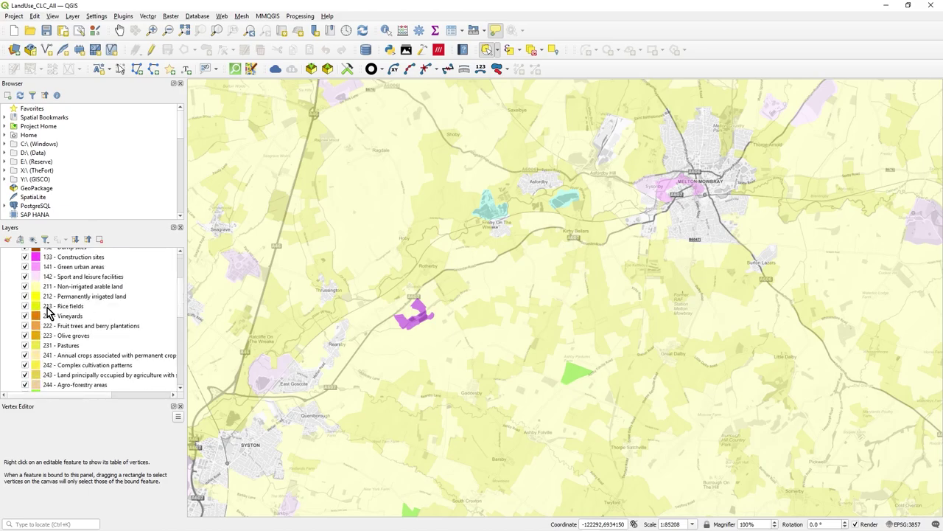
scroll(46, 311, "down", 3)
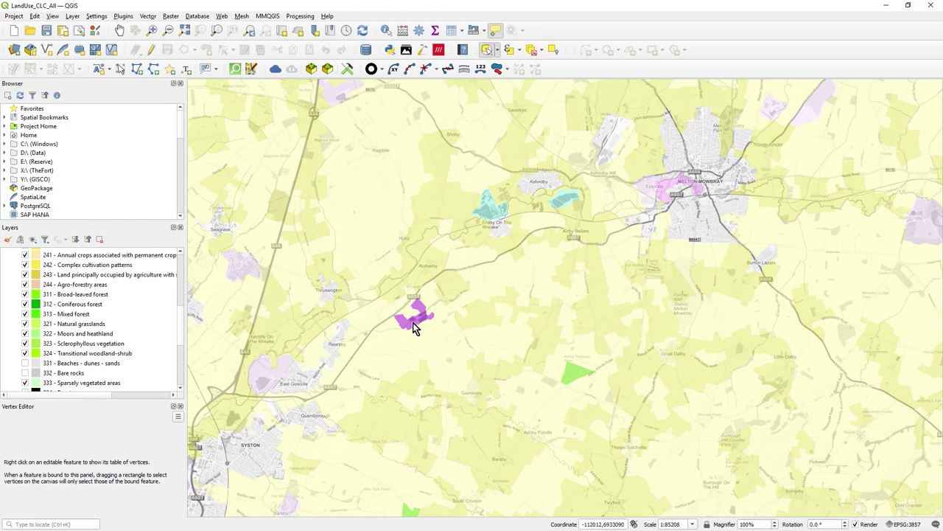
scroll(502, 289, "up", 1)
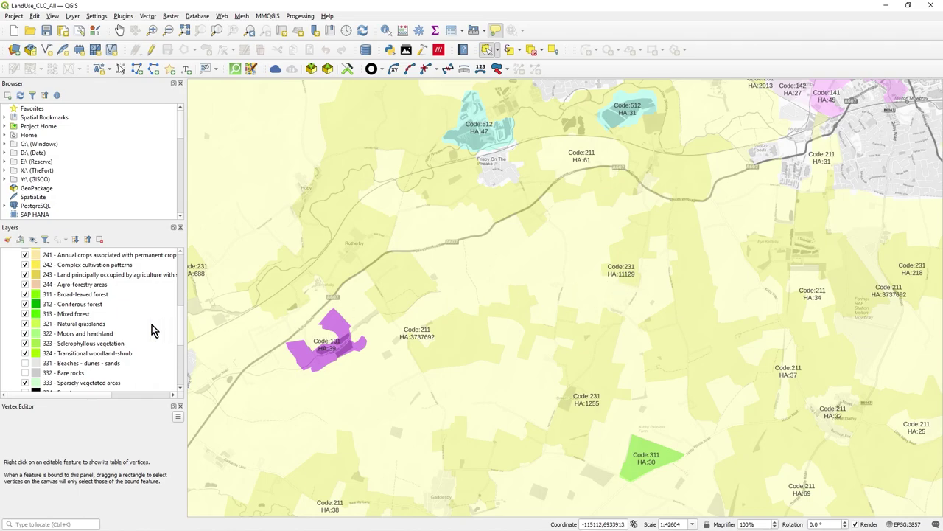
scroll(139, 327, "up", 1)
left_click(79, 280)
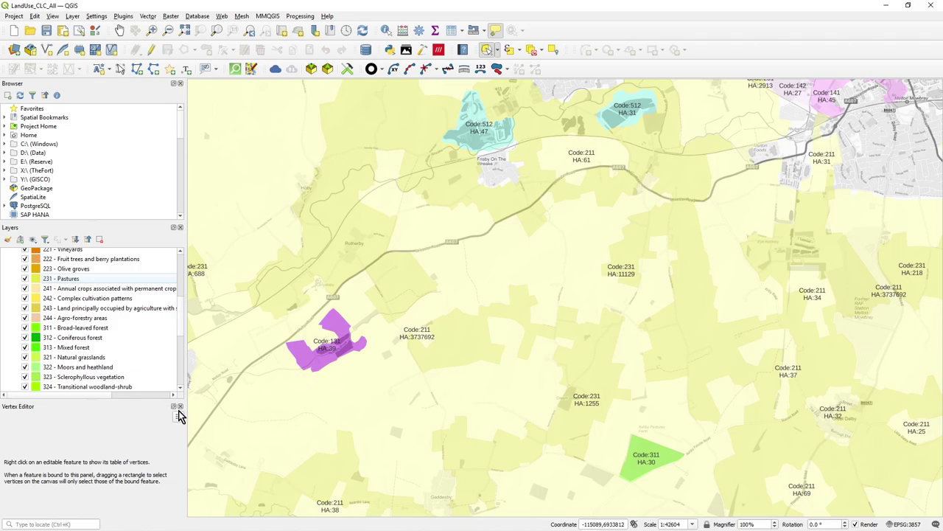
Step: Close the Vertex Editor panel and collapse the Vector CLC legend
left_click(180, 406)
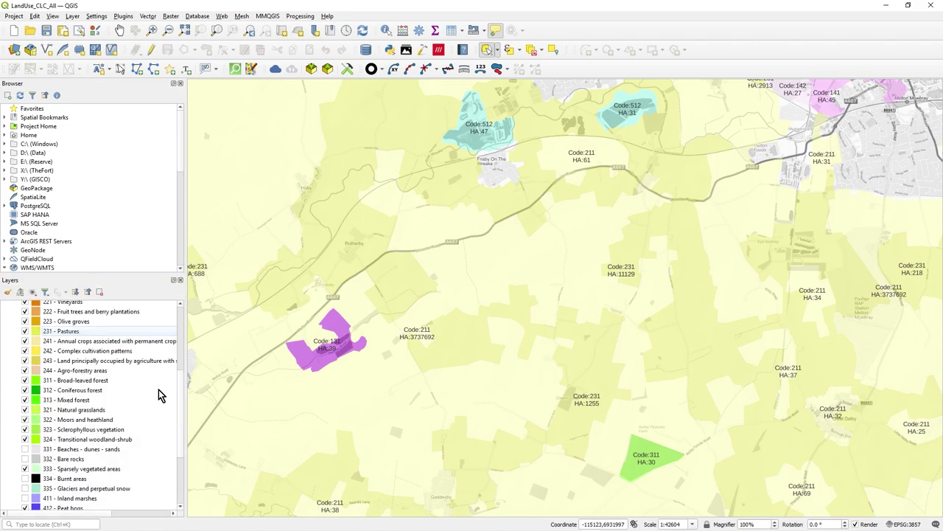
scroll(183, 391, "up", 3)
left_click_drag(183, 382, 176, 352)
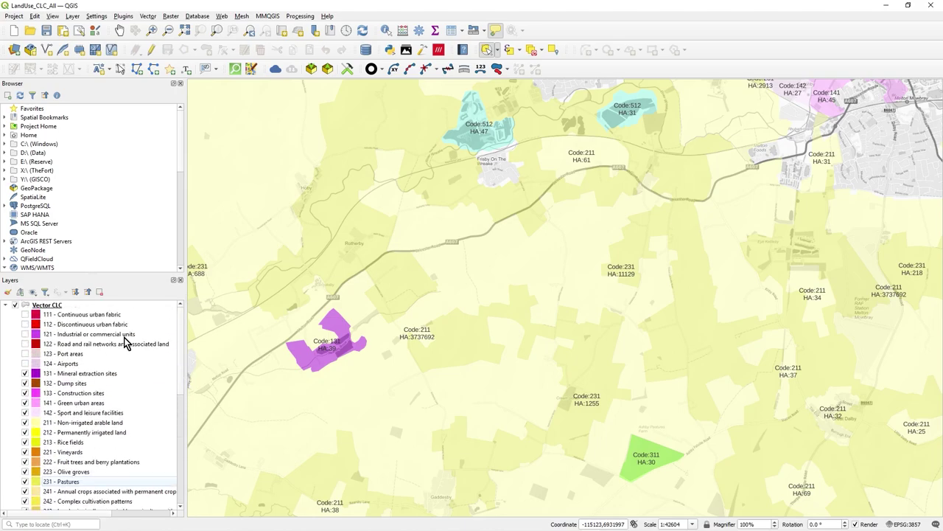
left_click(7, 306)
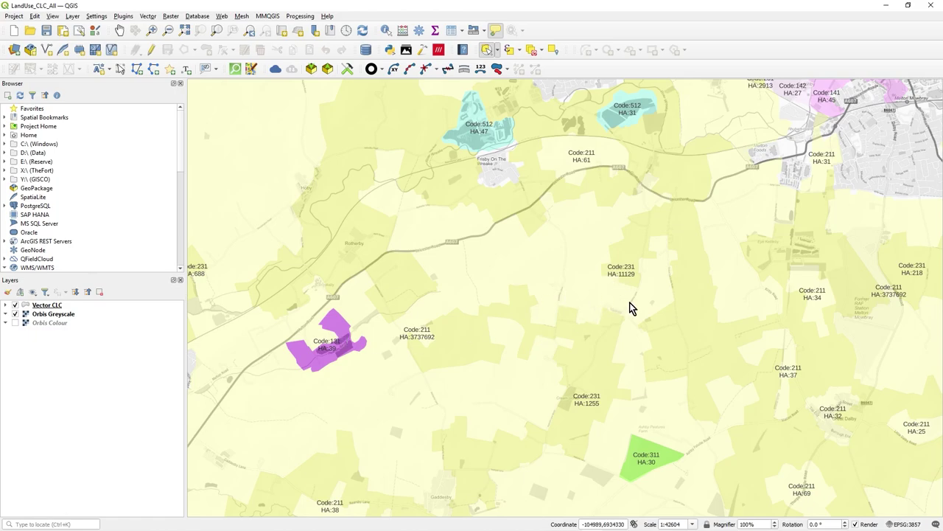
scroll(629, 304, "down", 1)
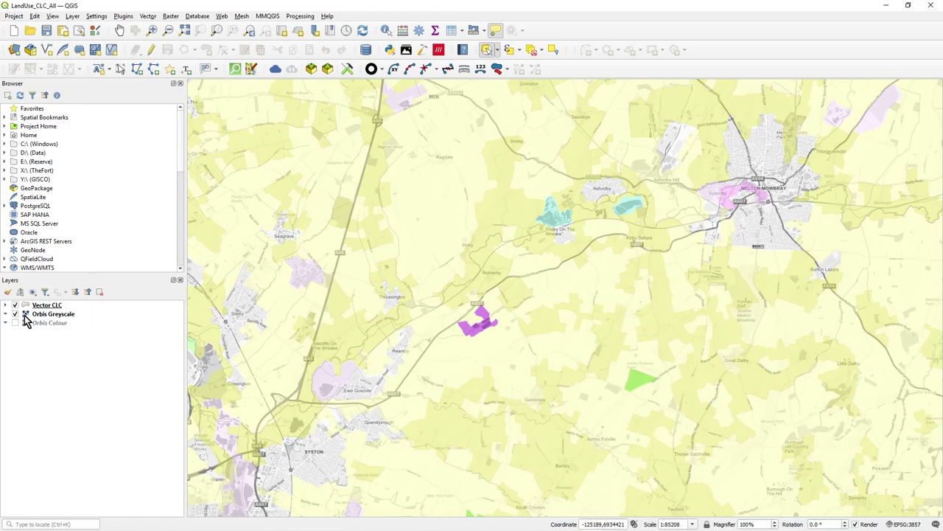
Step: Select Vector CLC polygons inside a circle around the map centre using Select Features by Radius
left_click(69, 308)
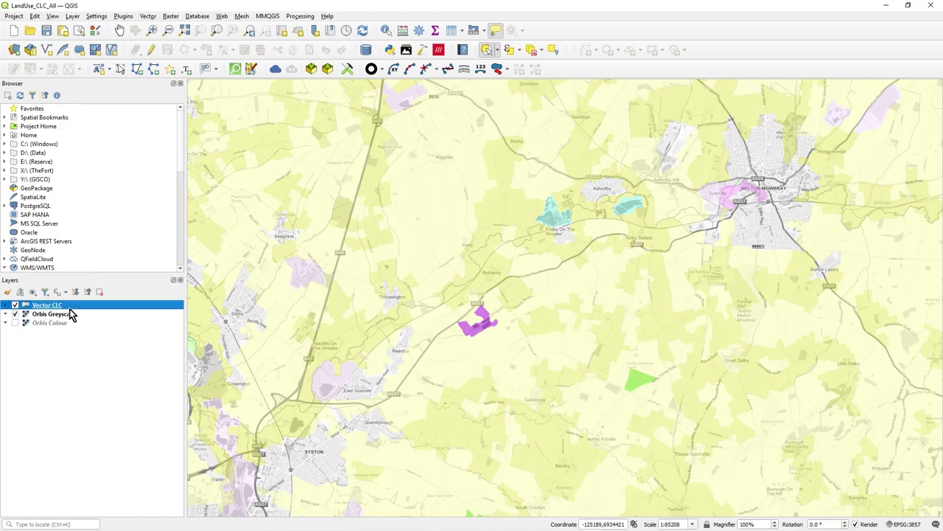
left_click(499, 50)
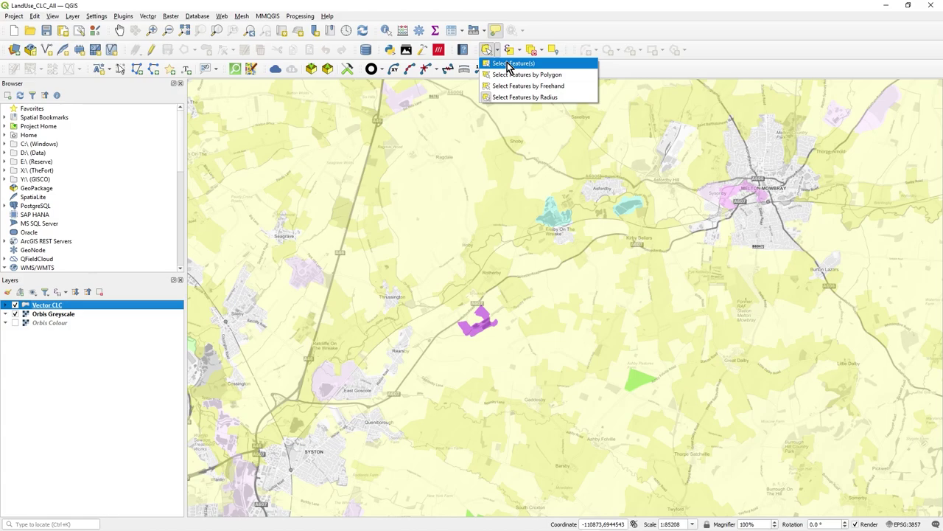
left_click(508, 97)
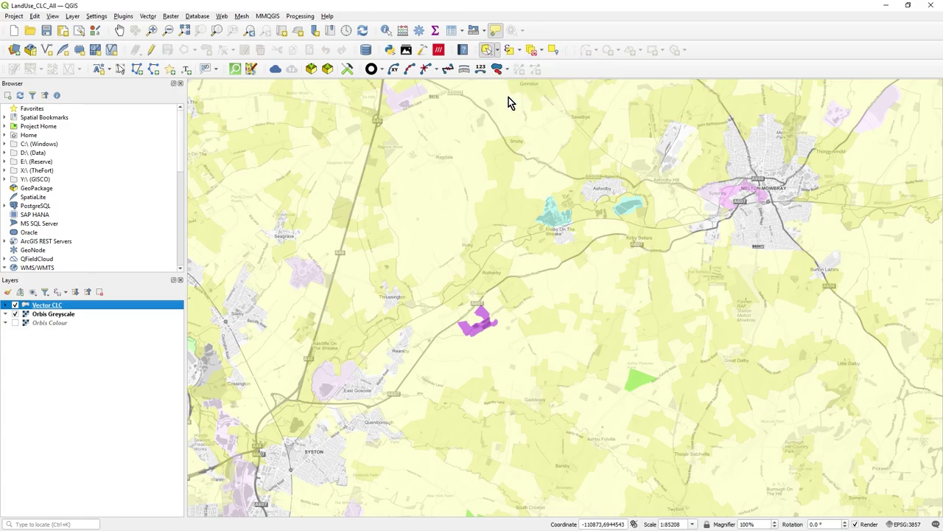
left_click(469, 287)
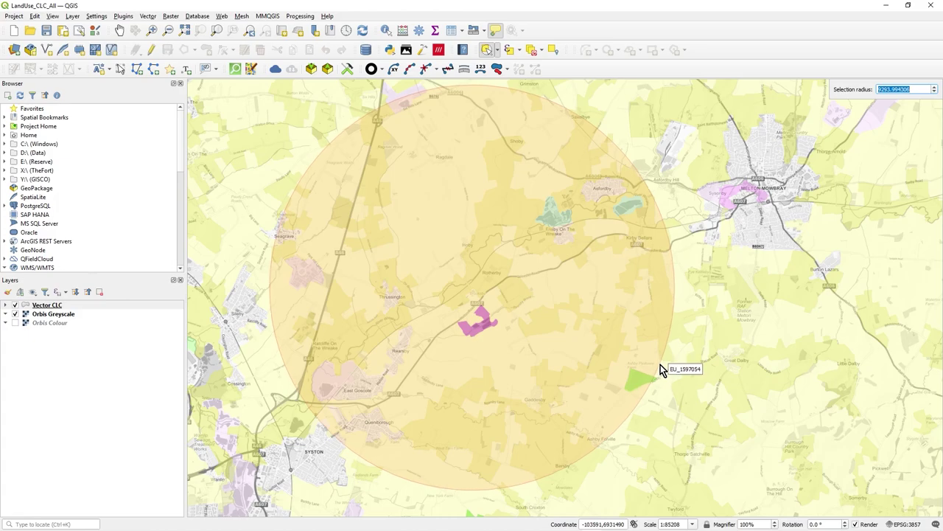
left_click(660, 364)
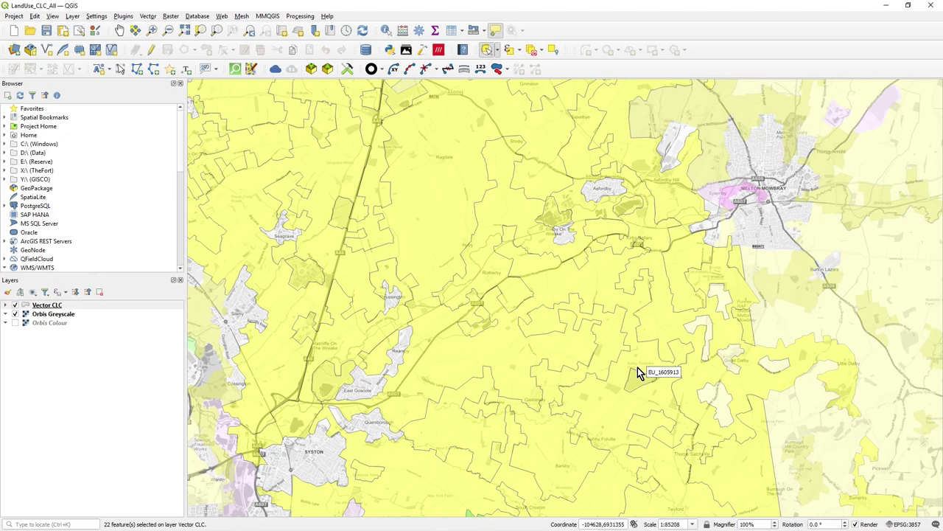
Step: Pan west and zoom in, briefly expanding and collapsing the Vector CLC legend
left_click_drag(464, 295, 586, 284)
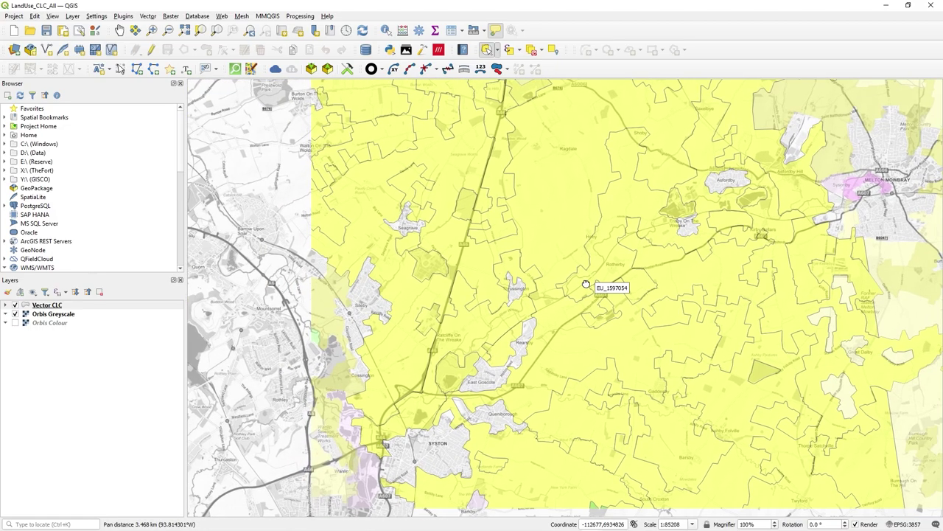
scroll(586, 284, "up", 1)
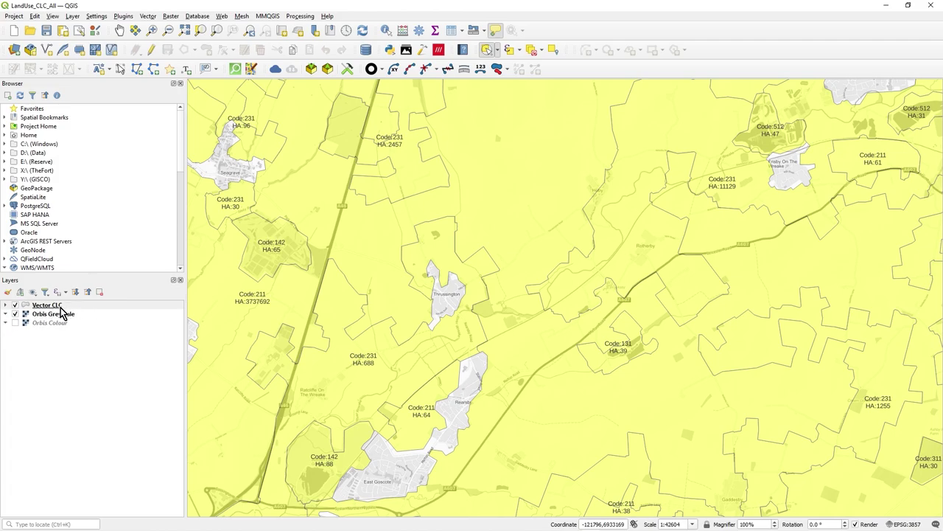
mouse_move(28, 309)
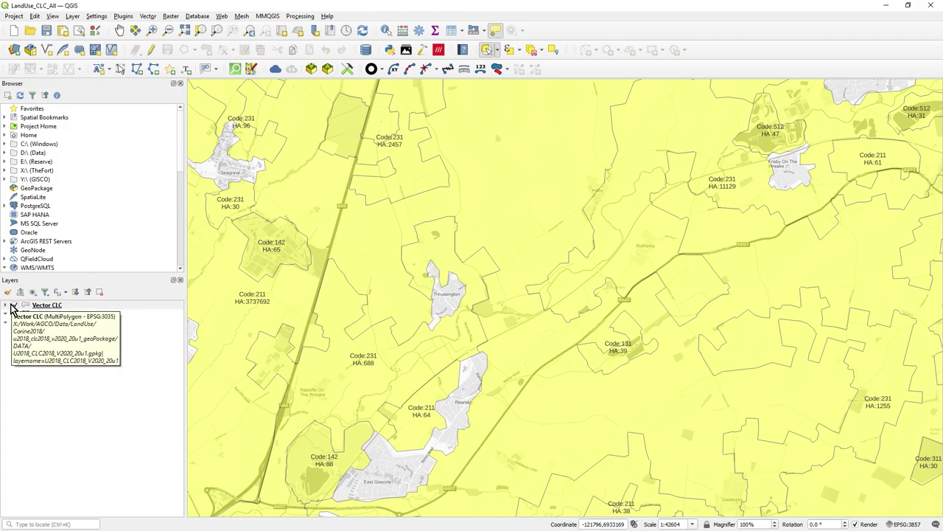
left_click(6, 305)
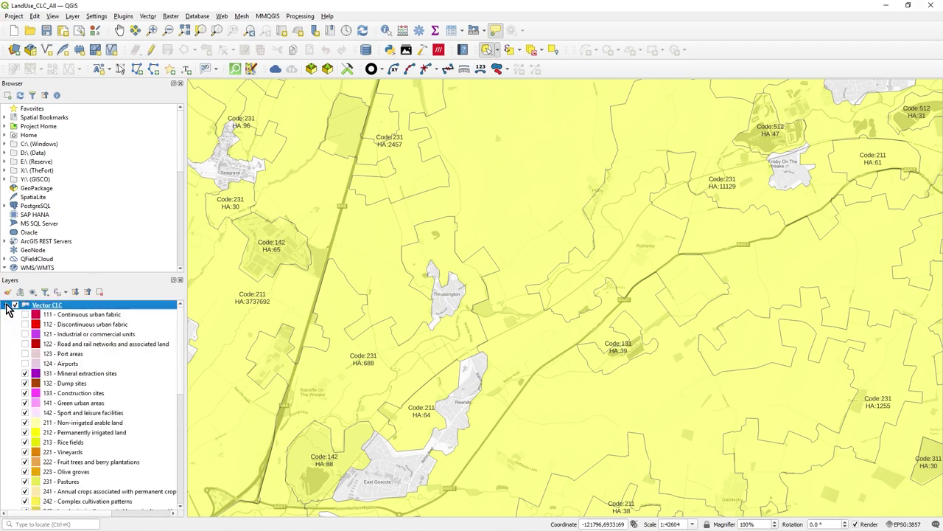
left_click(5, 305)
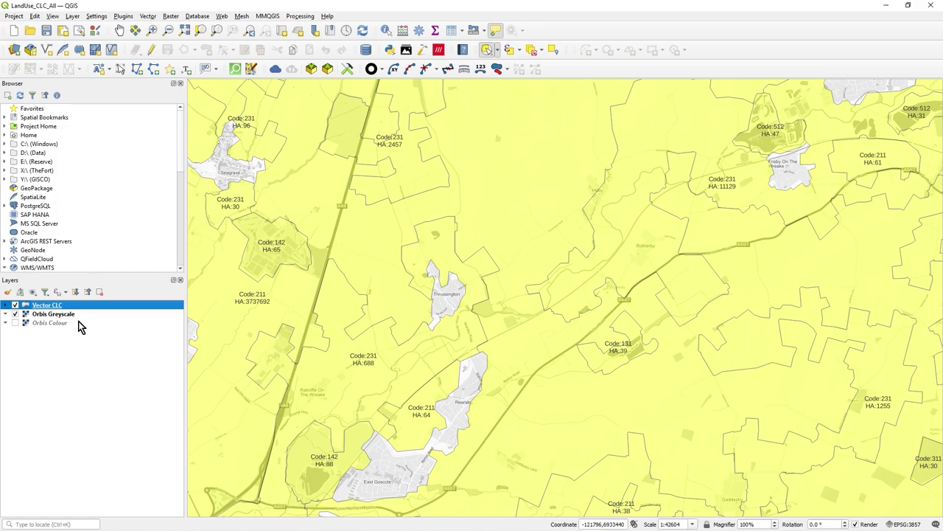
Step: Save the selected Vector CLC features as d:/temp/styledemo.gpkg and add it to the map
right_click(45, 305)
mouse_move(127, 267)
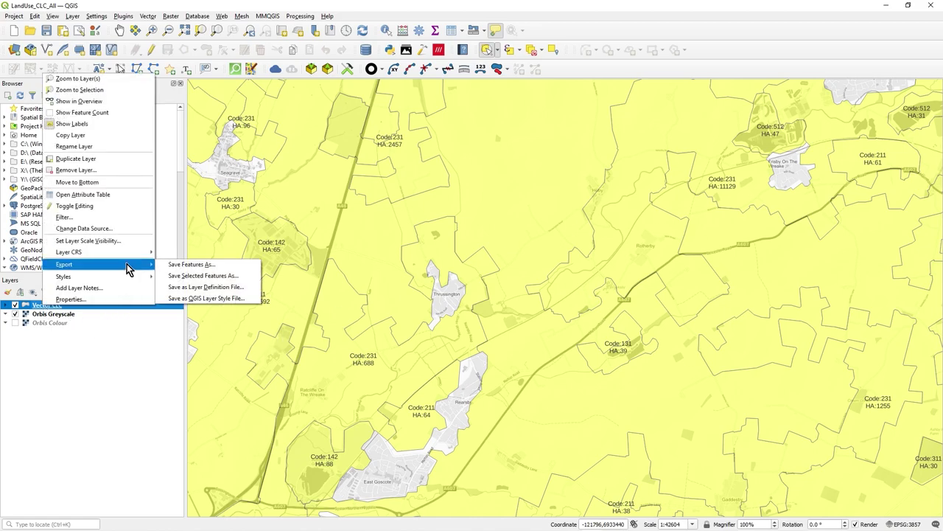
left_click(213, 277)
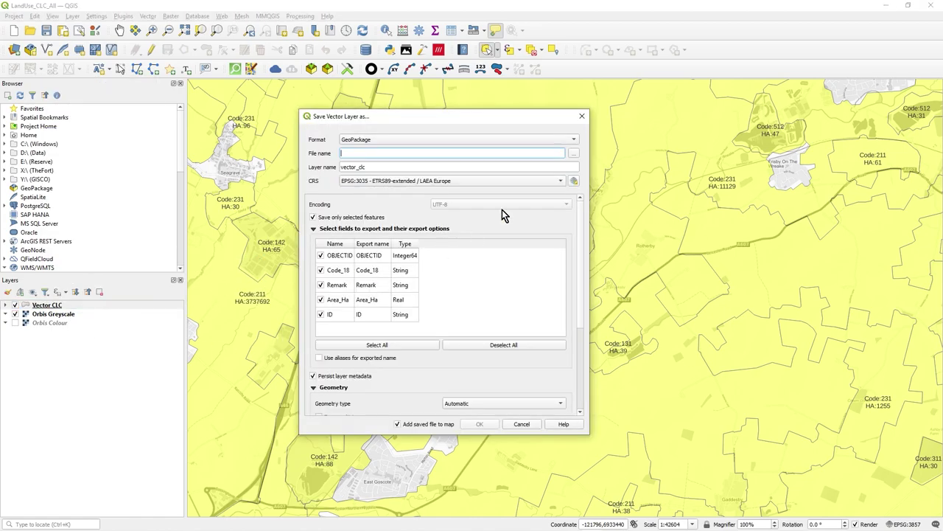
type("d:\\temp\\styledemo")
left_click(480, 423)
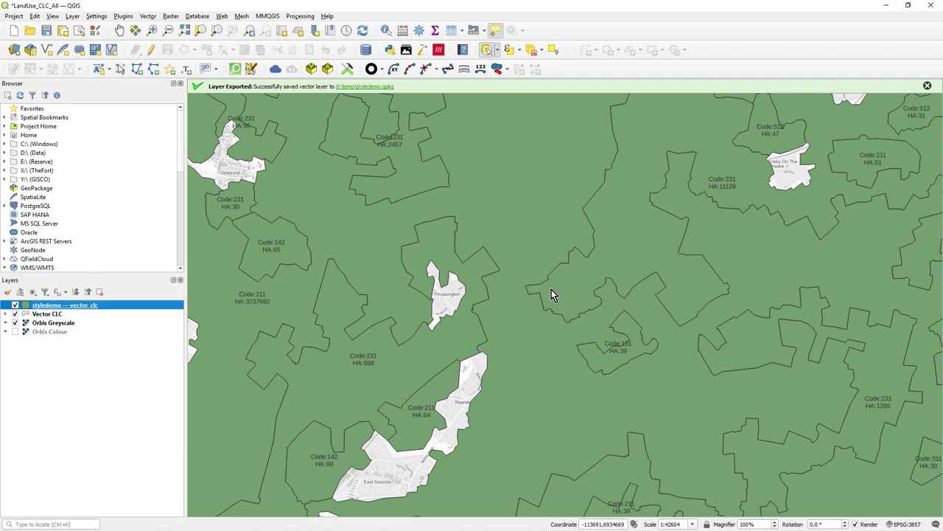
Step: Switch off the Vector CLC layer so only the unlabelled green styledemo polygons show
scroll(551, 289, "down", 1)
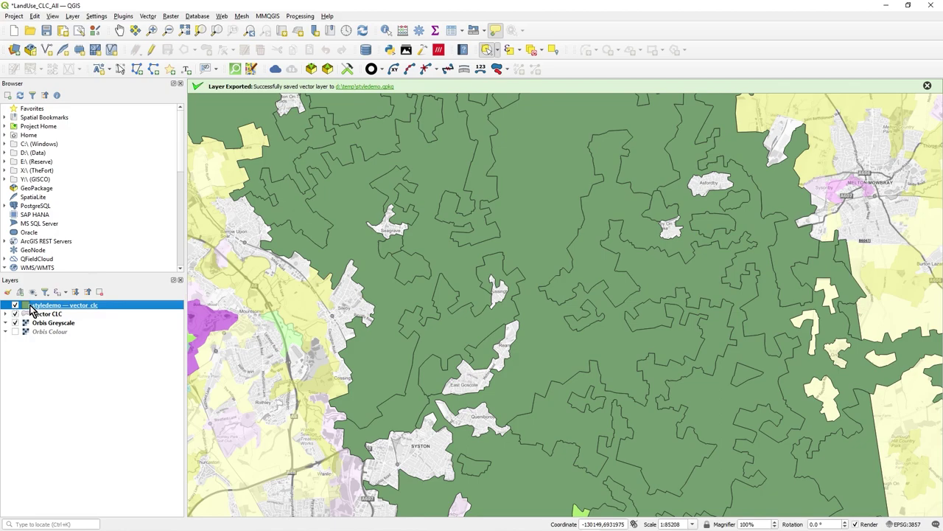
mouse_move(31, 309)
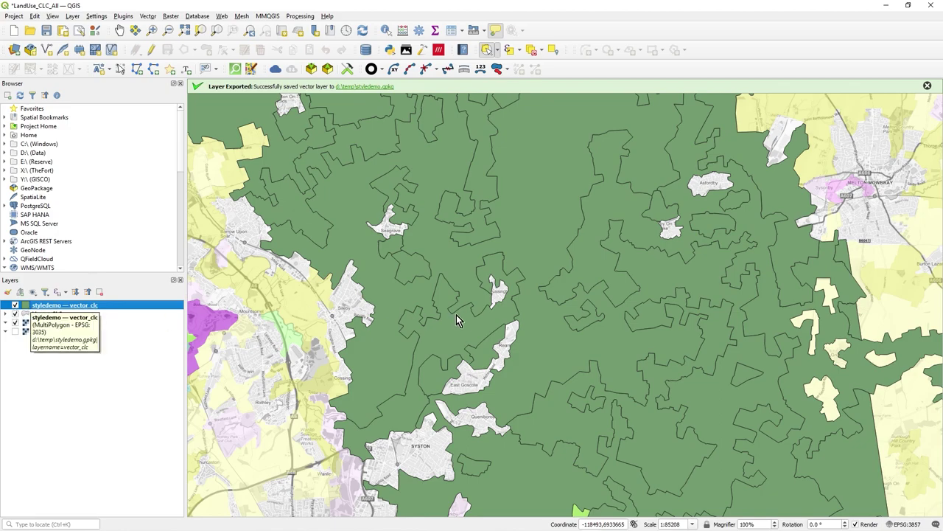
scroll(647, 341, "up", 1)
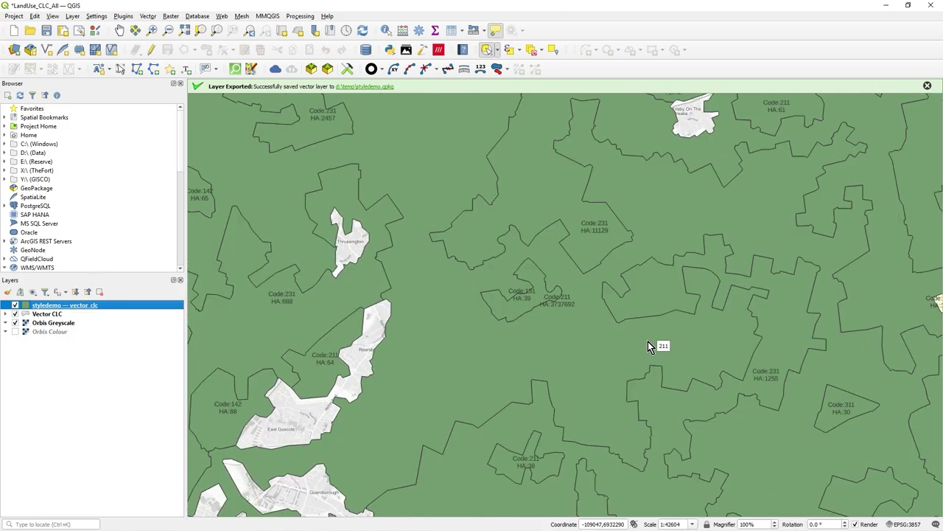
left_click(16, 314)
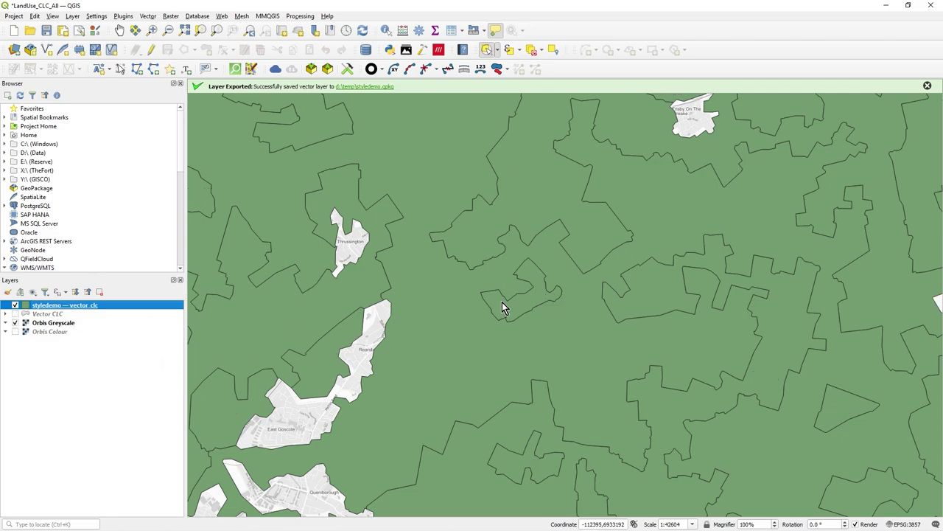
scroll(502, 308, "down", 1)
scroll(579, 301, "up", 1)
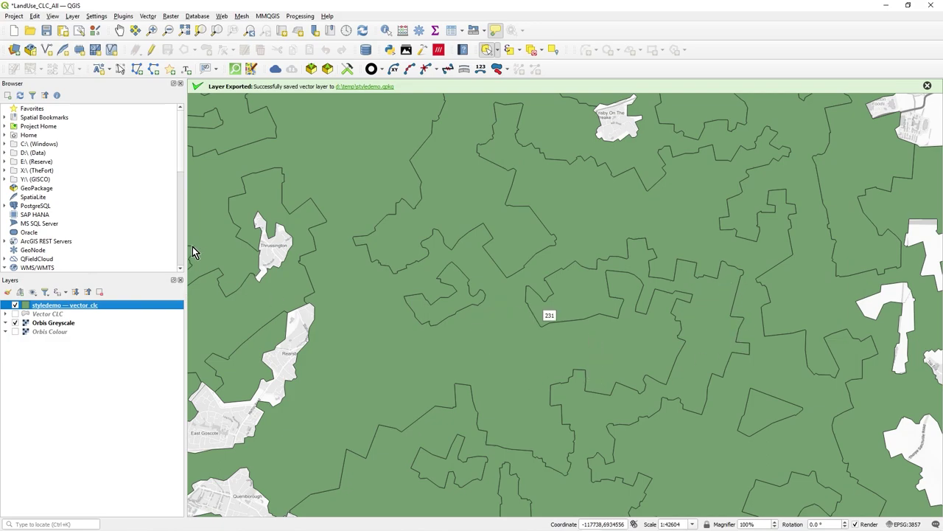
right_click(80, 305)
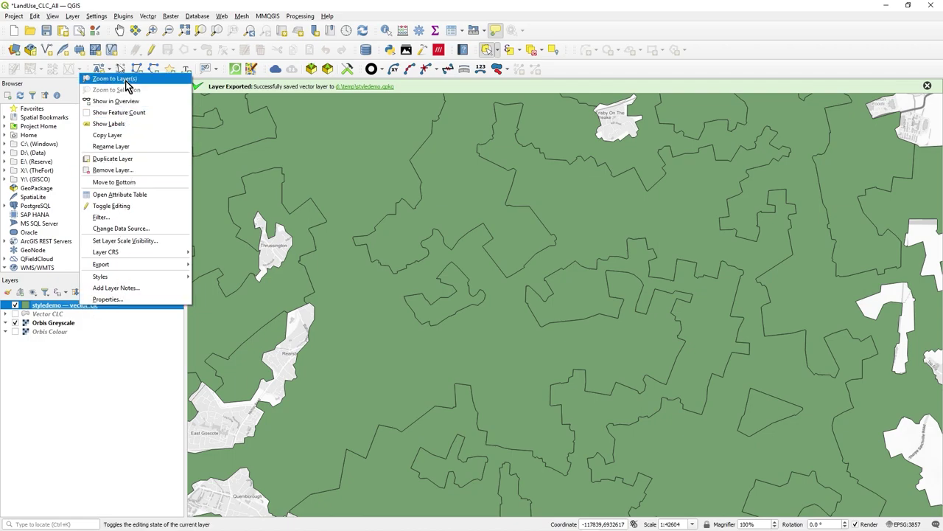
left_click(142, 198)
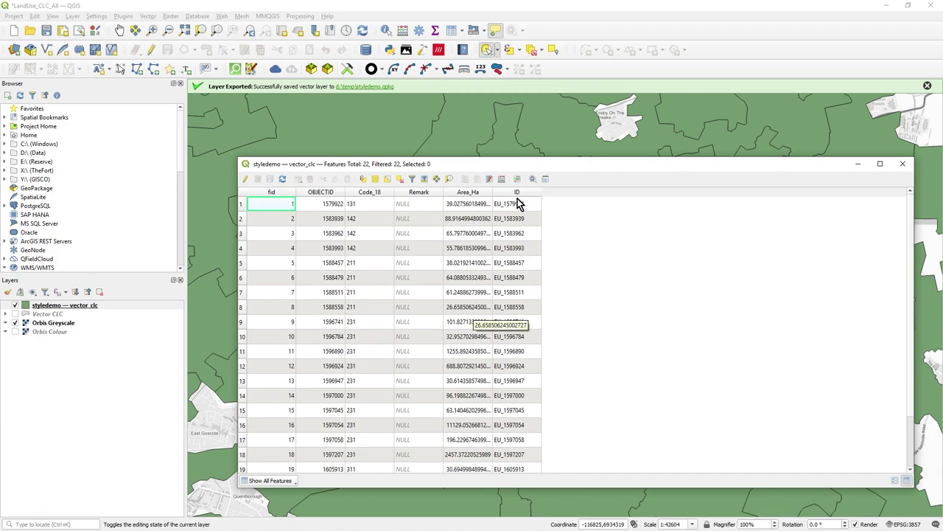
left_click(903, 164)
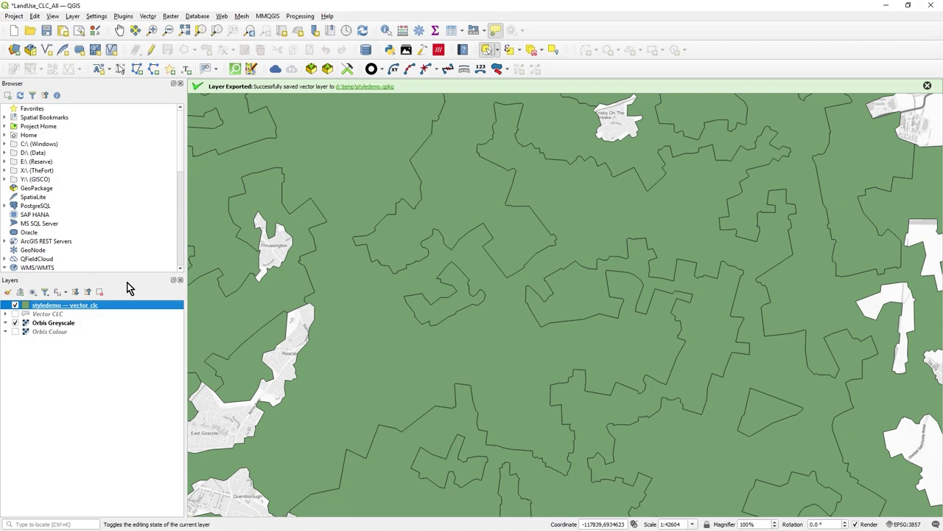
Step: Dismiss the Layer Exported notice, copy Vector CLC's Symbology style, and select styledemo
left_click(928, 87)
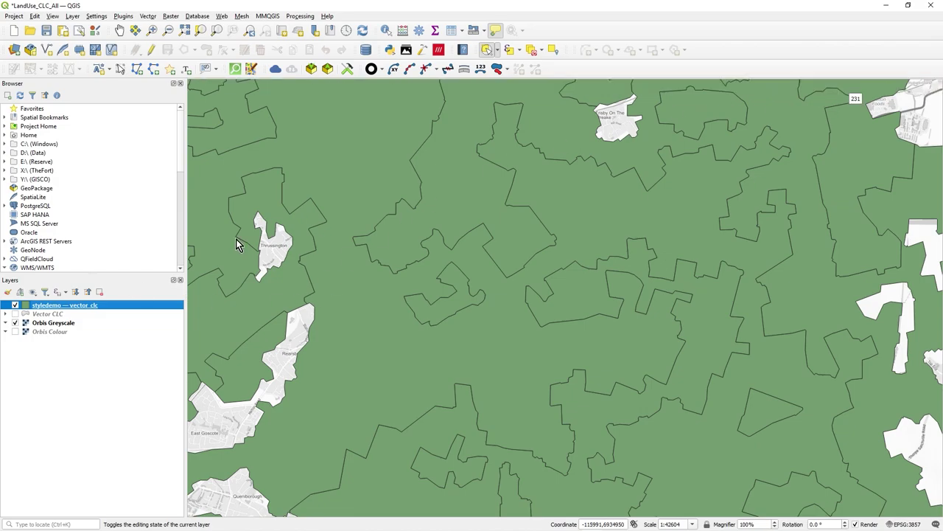
left_click(53, 315)
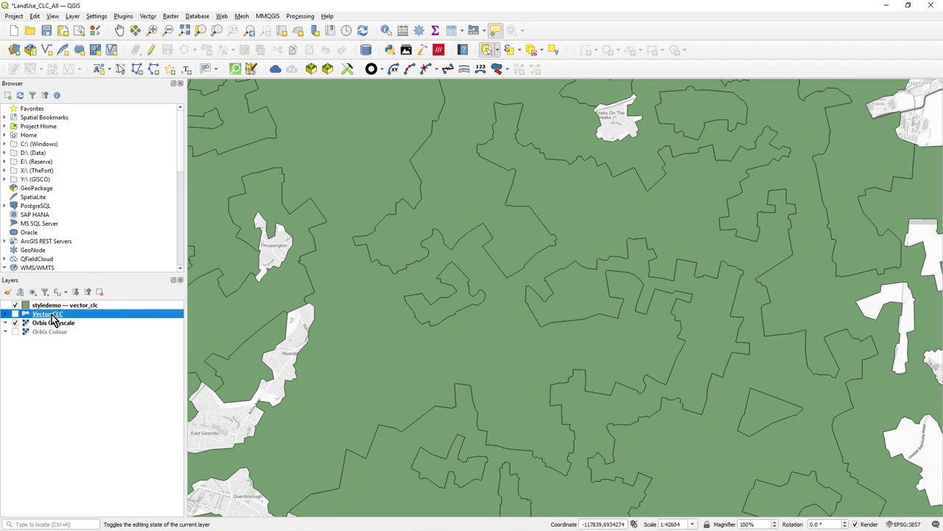
right_click(52, 316)
mouse_move(116, 291)
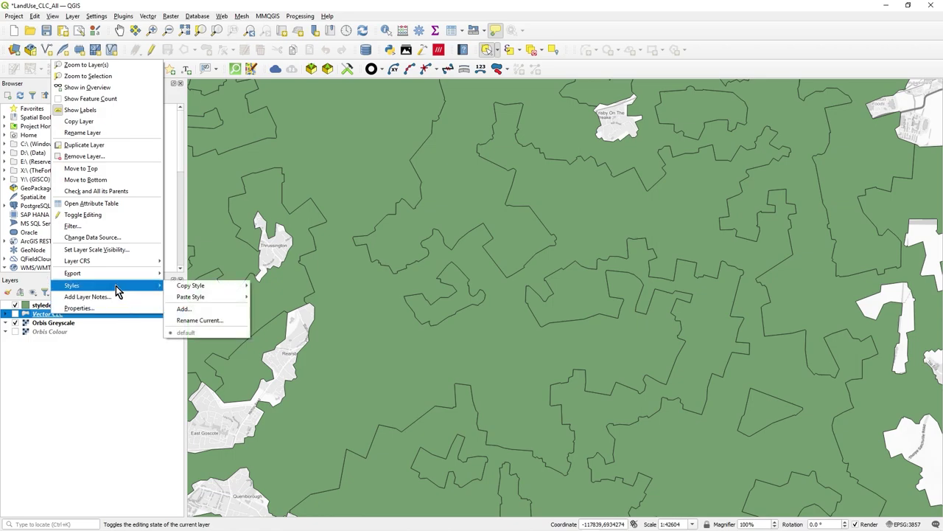
mouse_move(214, 291)
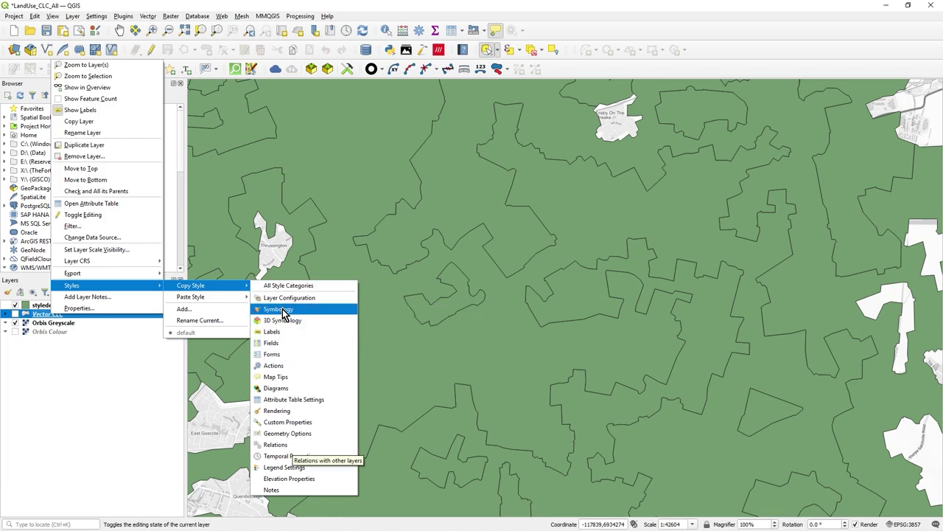
left_click(279, 310)
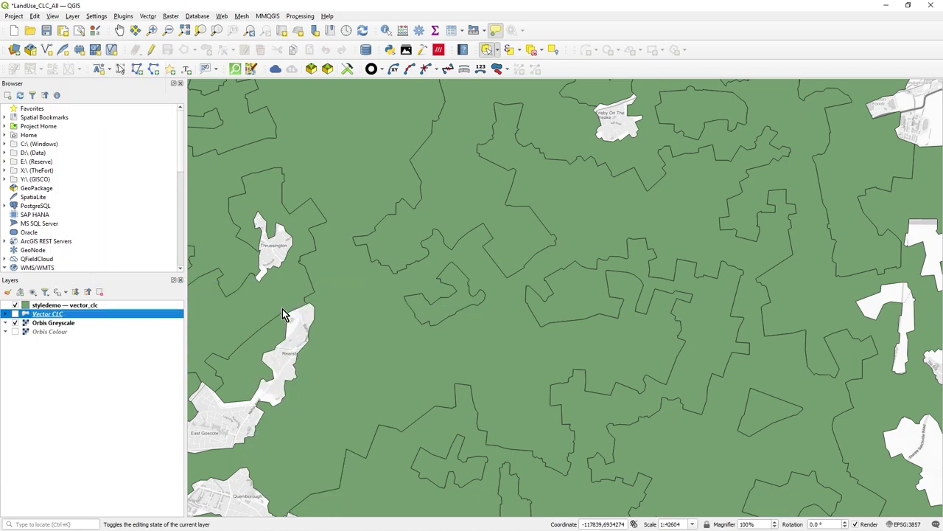
left_click(61, 305)
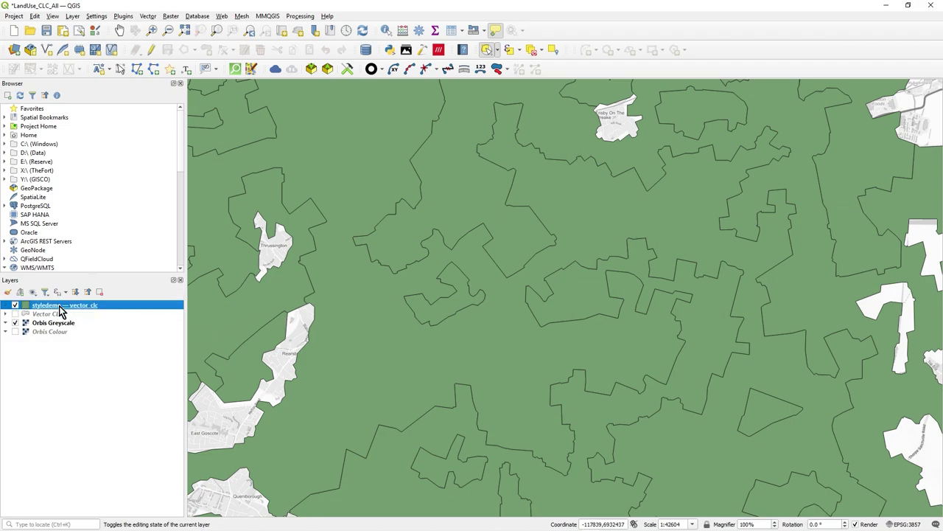
Step: Paste the copied Symbology style onto the styledemo layer
right_click(60, 307)
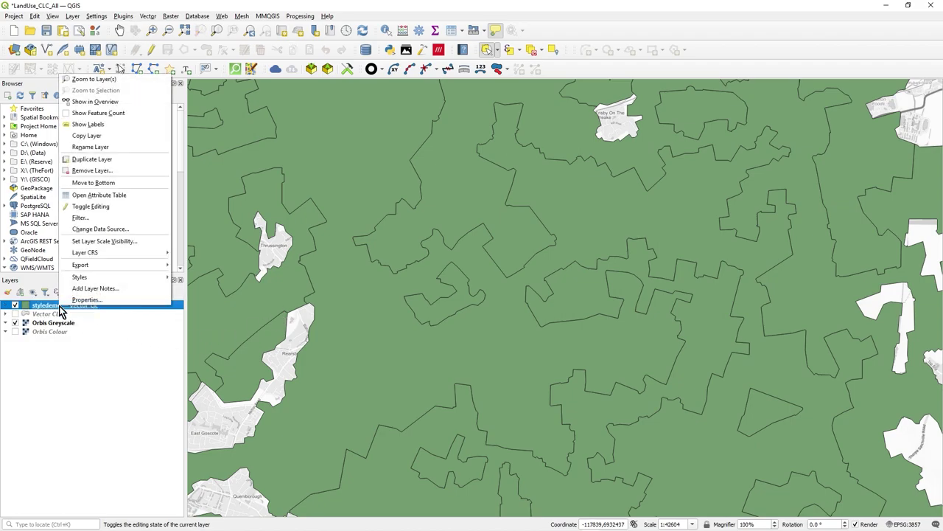
mouse_move(147, 268)
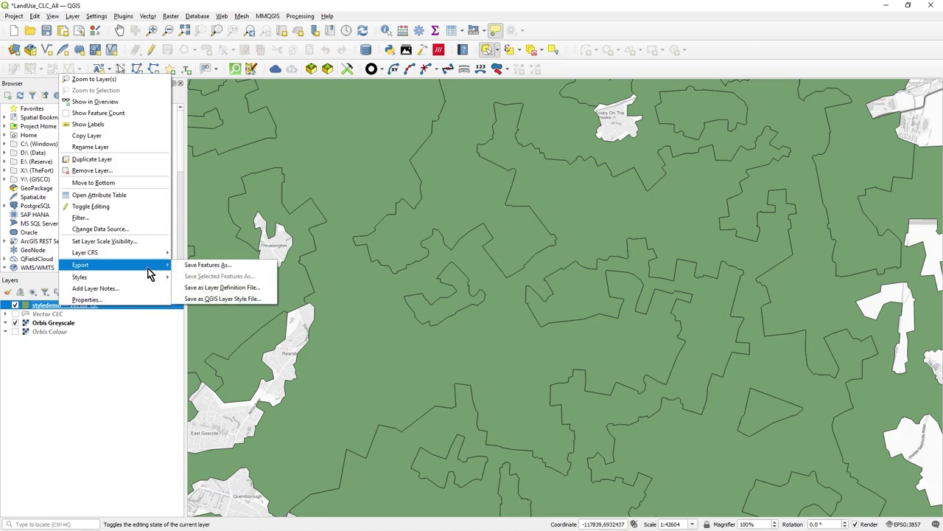
mouse_move(256, 290)
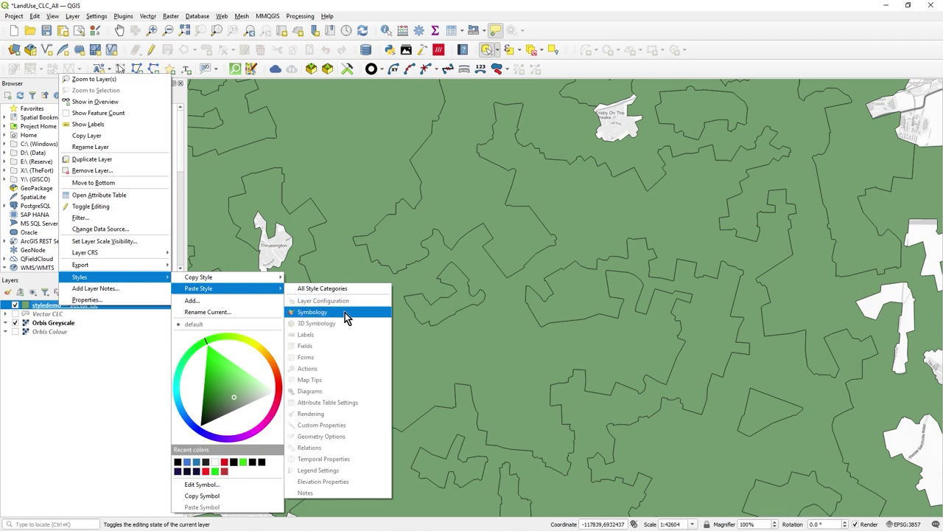
left_click(344, 313)
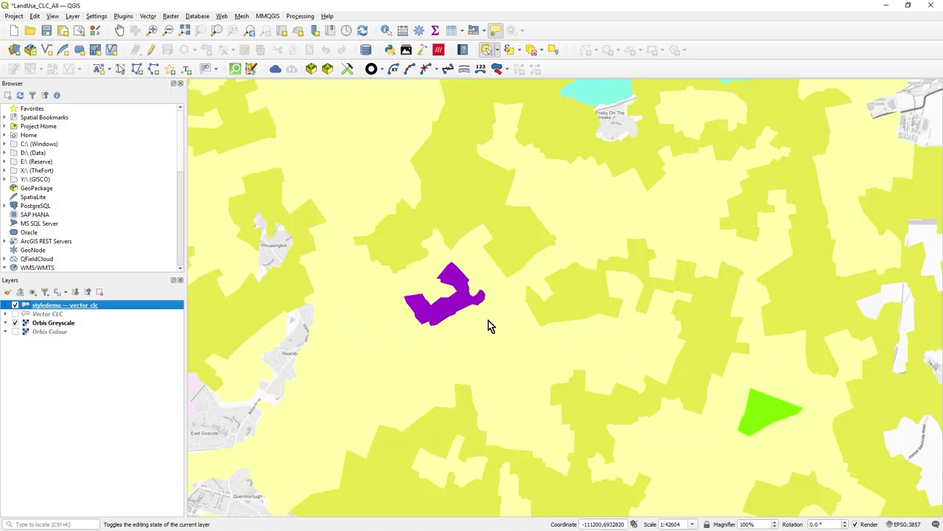
scroll(501, 321, "down", 1)
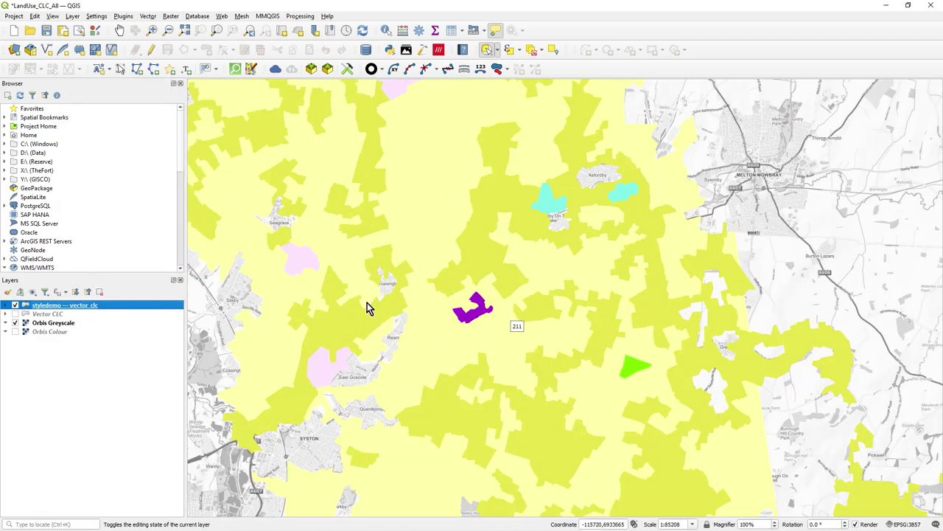
Step: Check styledemo's land-use classes in its legend and zoom to inspect the coloured polygons
left_click(8, 306)
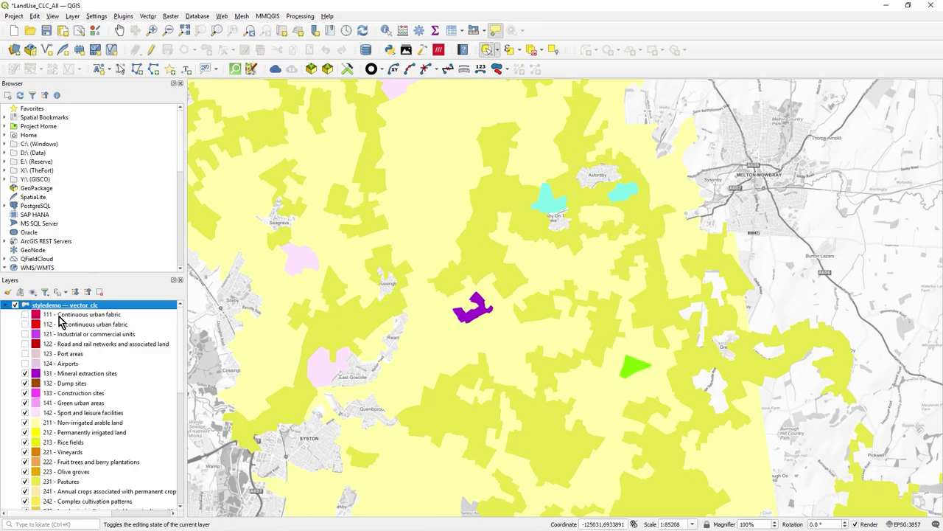
scroll(67, 435, "down", 2)
scroll(74, 474, "up", 3)
left_click(6, 305)
scroll(508, 254, "up", 1)
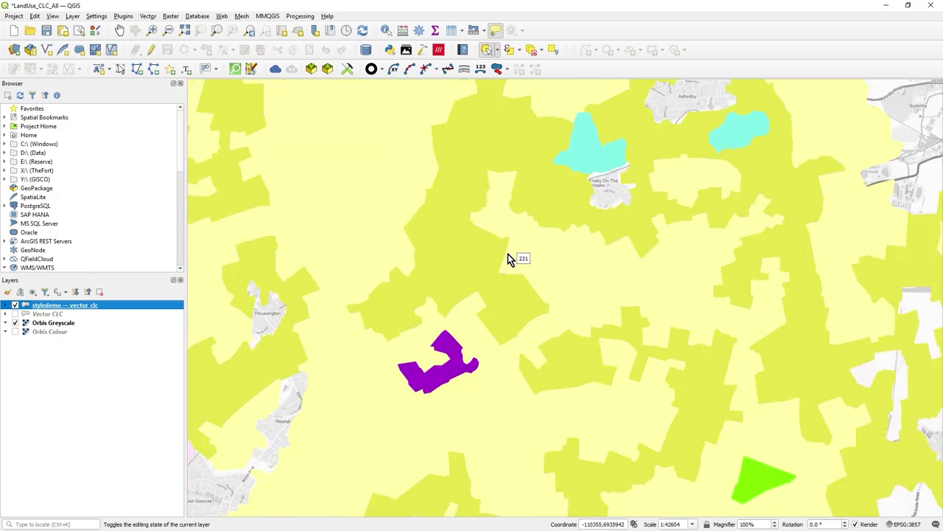
scroll(508, 254, "down", 1)
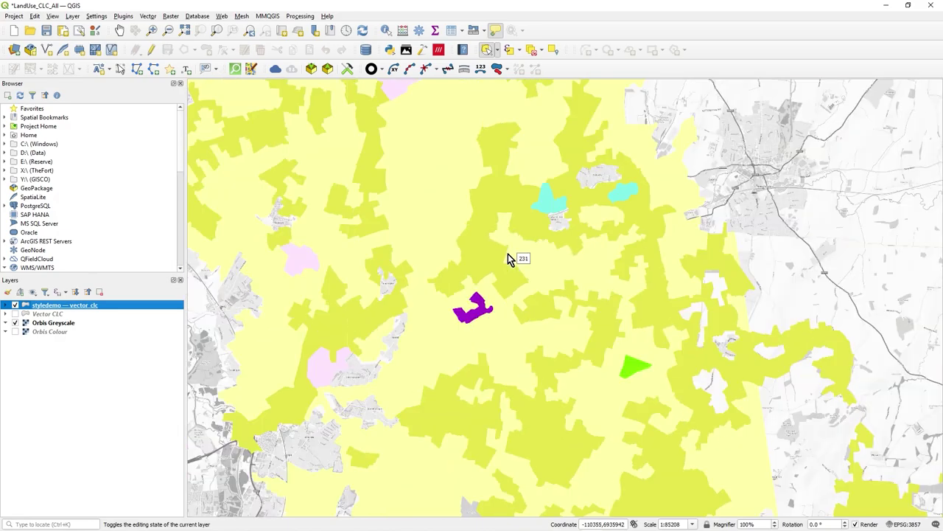
scroll(501, 277, "up", 2)
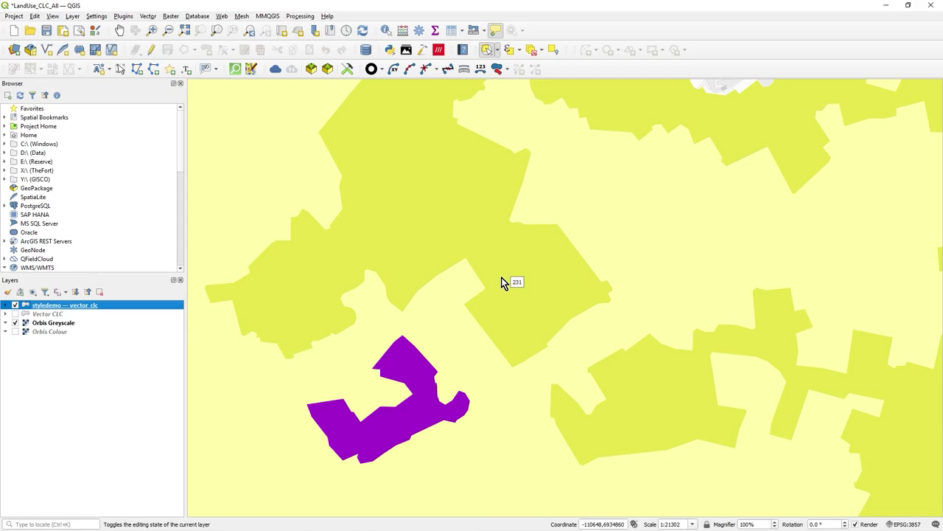
scroll(501, 279, "down", 2)
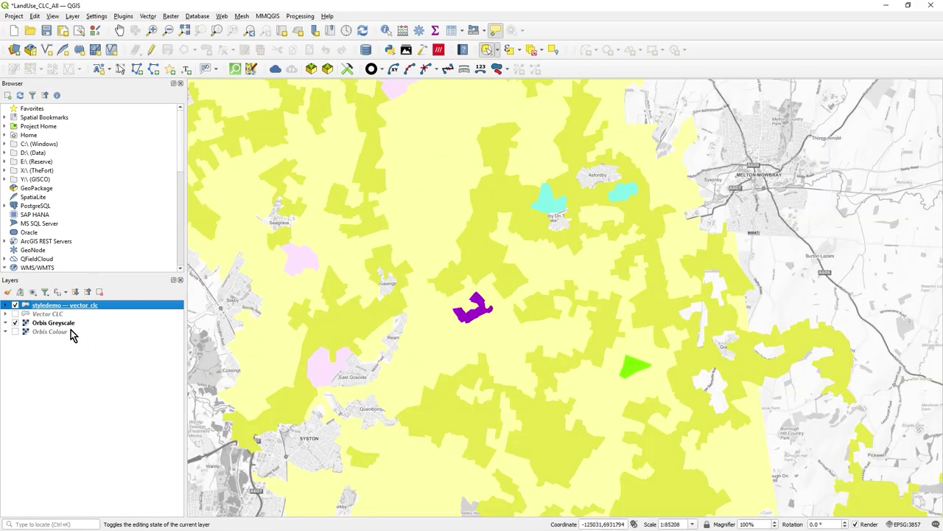
Step: Copy the Labels style category from Vector CLC, ready to paste onto styledemo
right_click(46, 315)
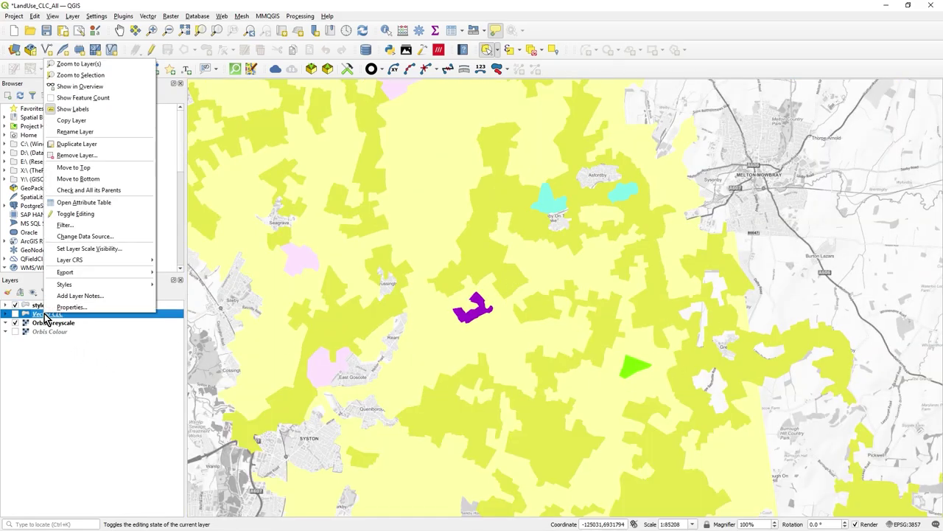
mouse_move(127, 287)
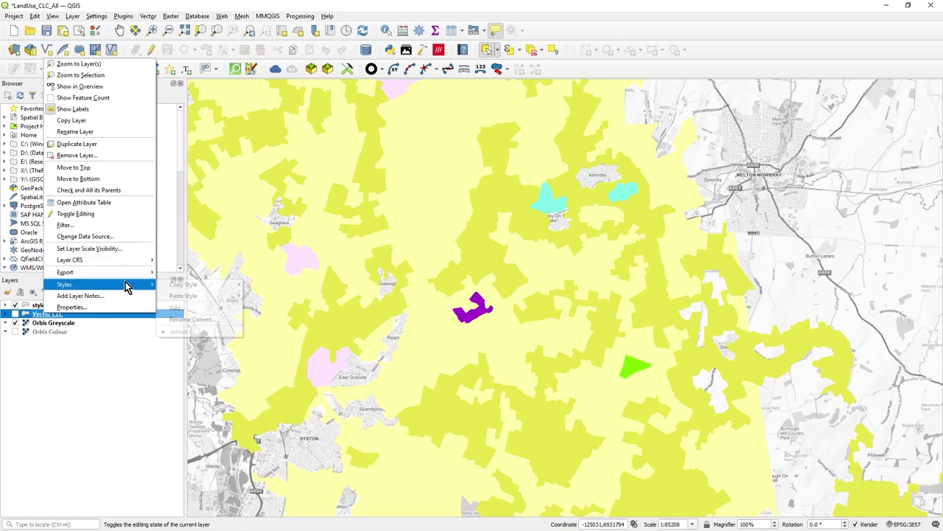
mouse_move(196, 287)
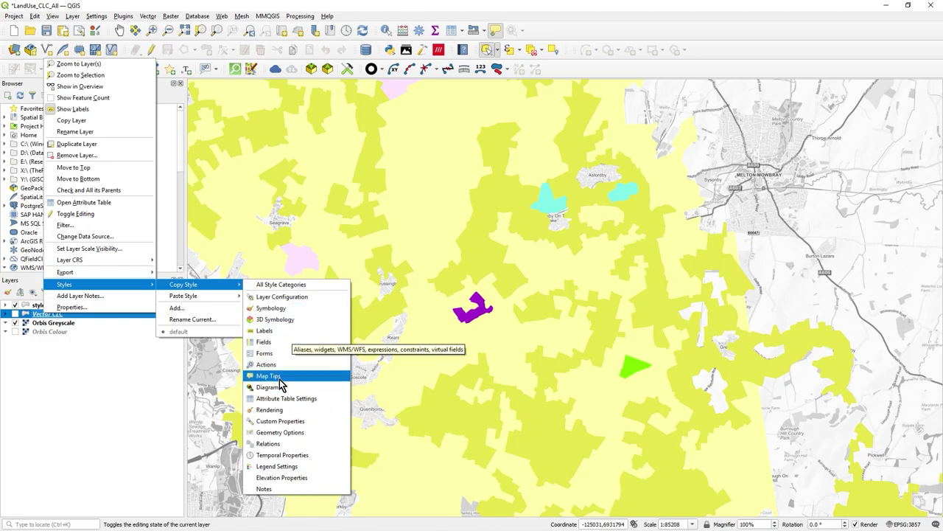
left_click(263, 333)
right_click(81, 309)
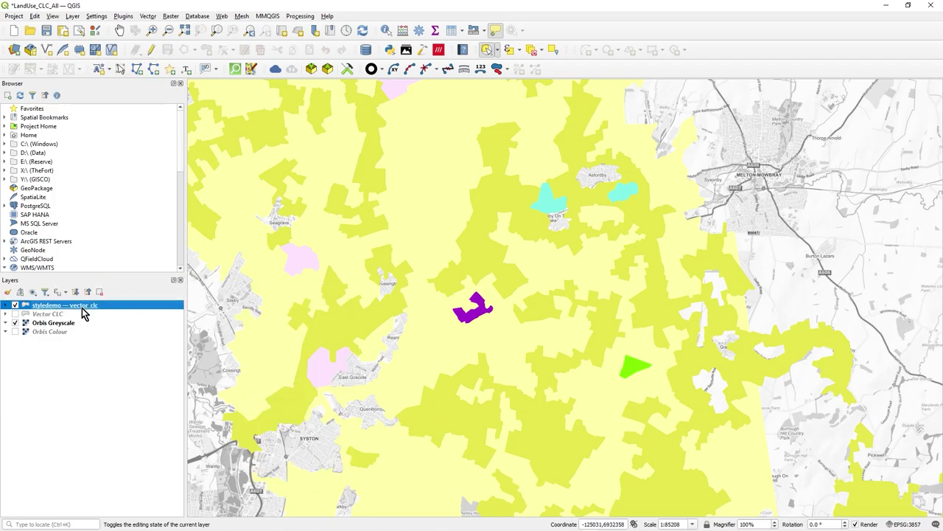
mouse_move(243, 291)
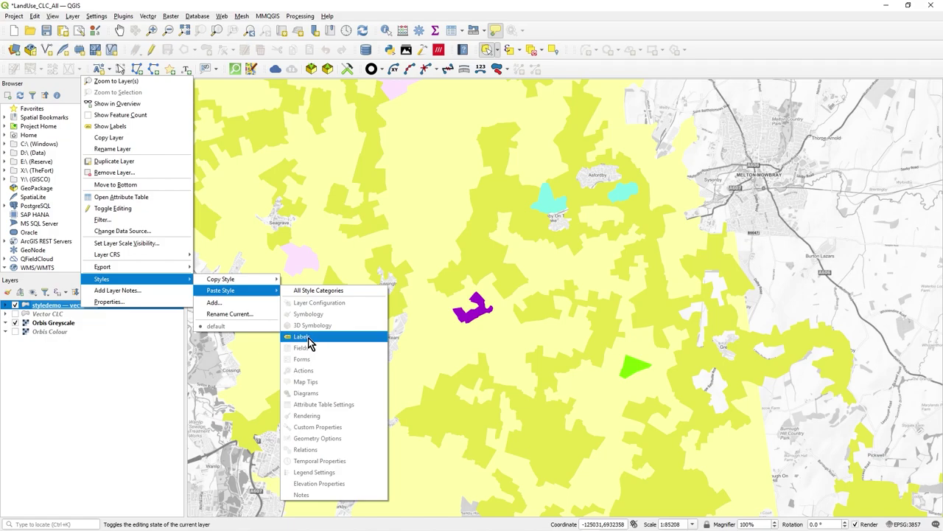
Step: Paste the copied labels onto styledemo and zoom in on its Code/HA labels
left_click(308, 340)
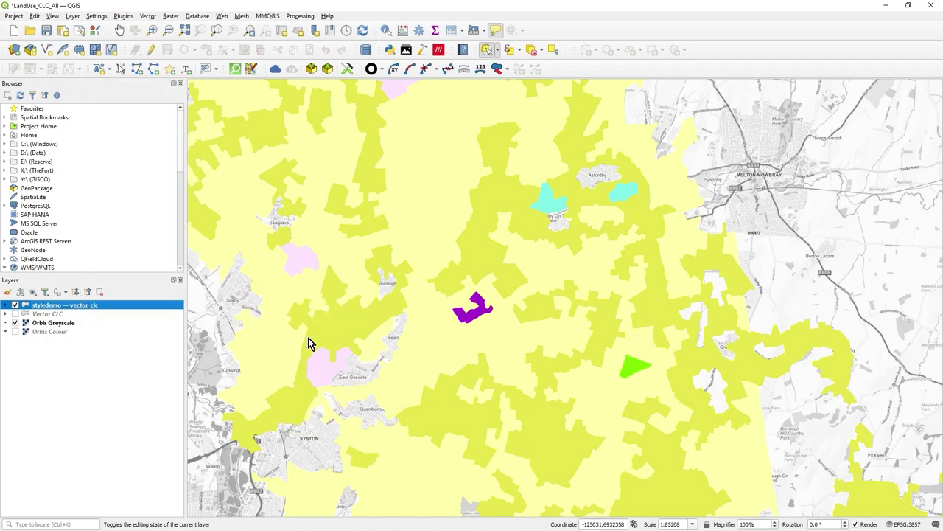
scroll(518, 297, "up", 1)
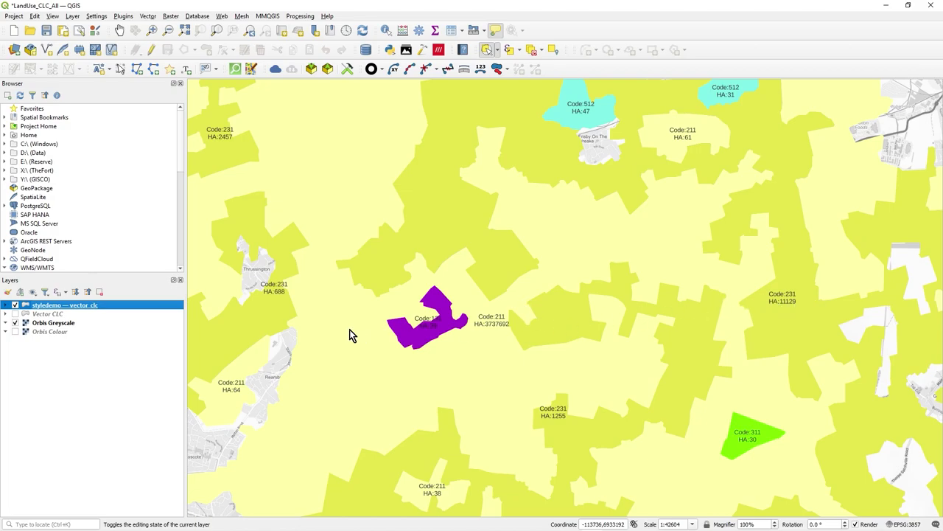
mouse_move(351, 336)
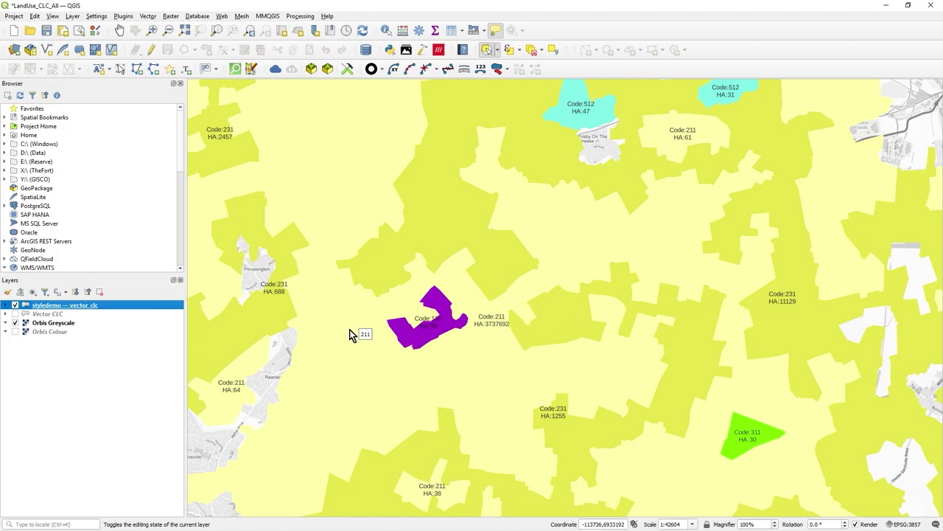
Step: Toggle Vector CLC and styledemo visibility to compare, clear the selection, then hide Vector CLC
left_click(14, 314)
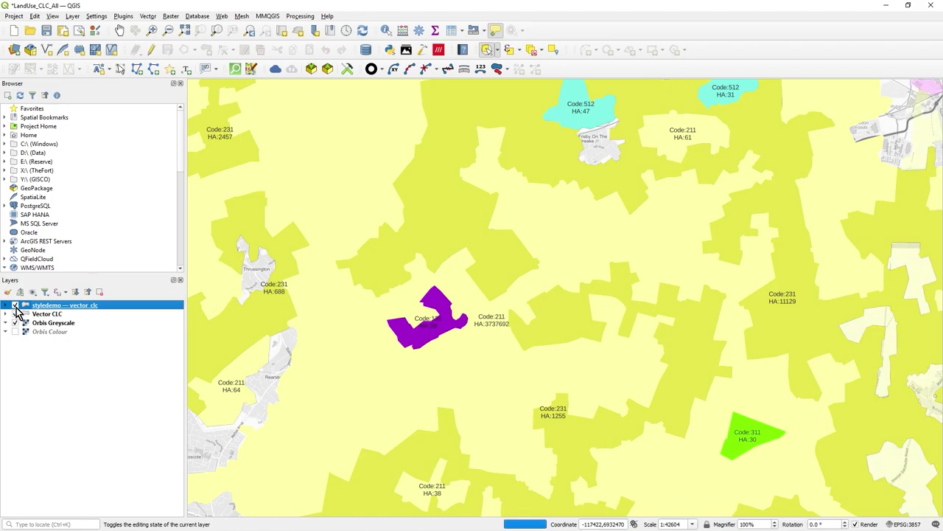
left_click(15, 305)
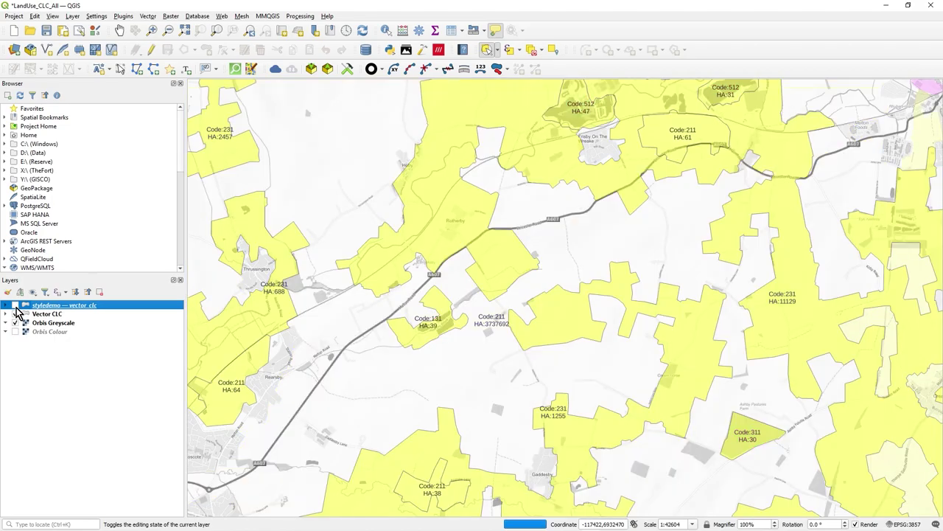
left_click(533, 50)
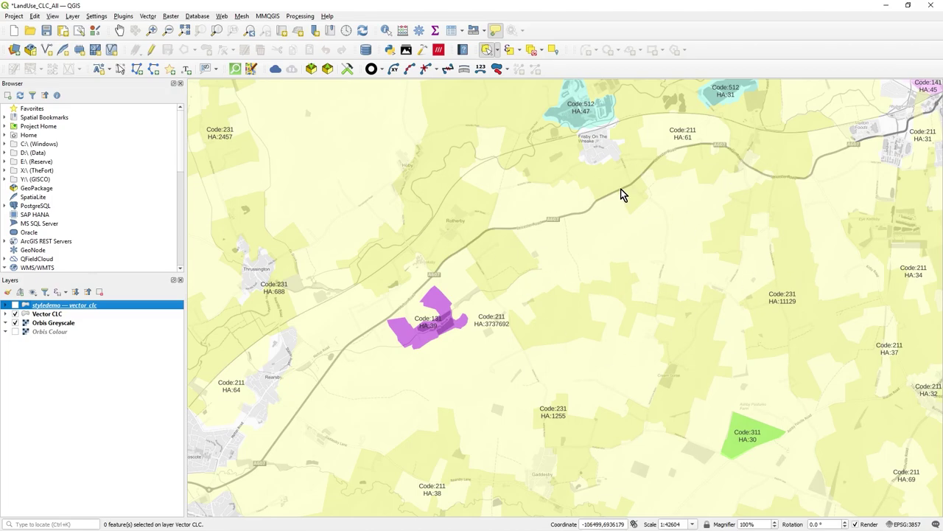
left_click(15, 314)
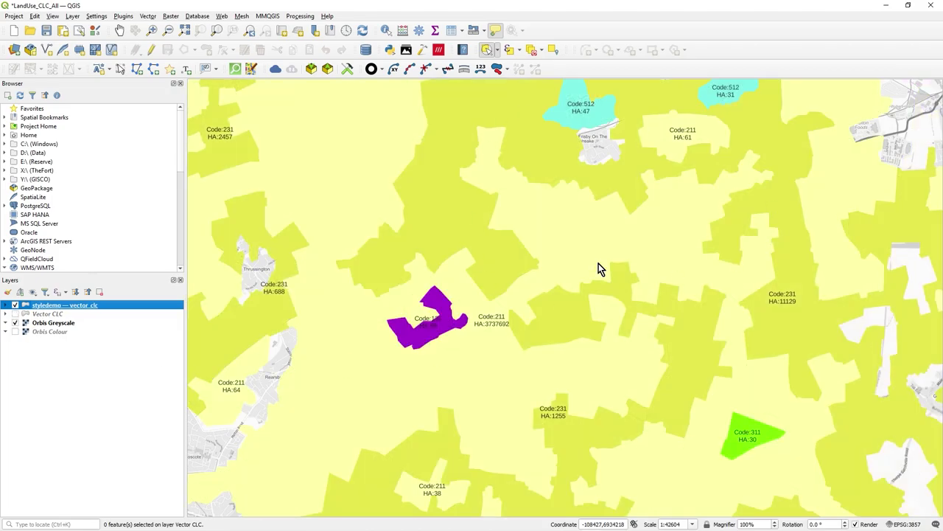
Step: Copy Vector CLC's Rendering style and paste it onto styledemo for semi-transparent polygons
left_click(49, 316)
right_click(50, 318)
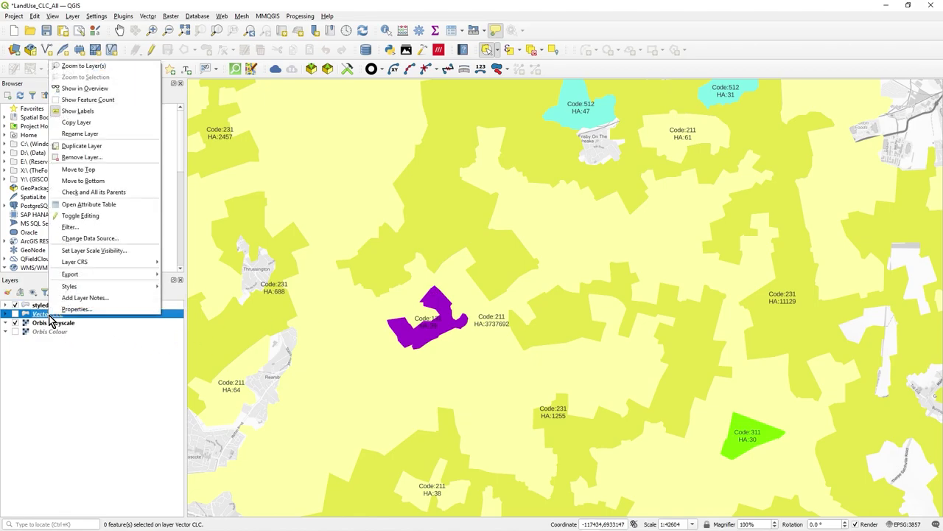
mouse_move(135, 288)
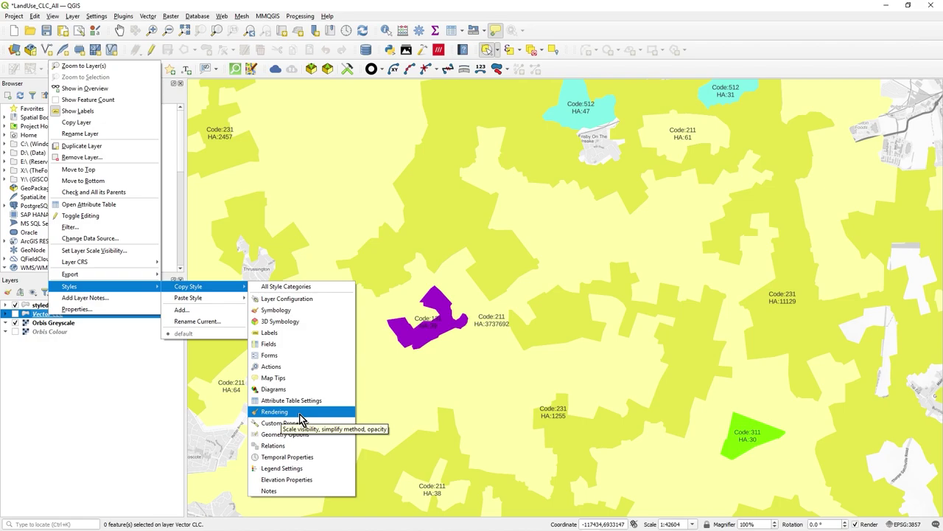
left_click(300, 419)
right_click(100, 308)
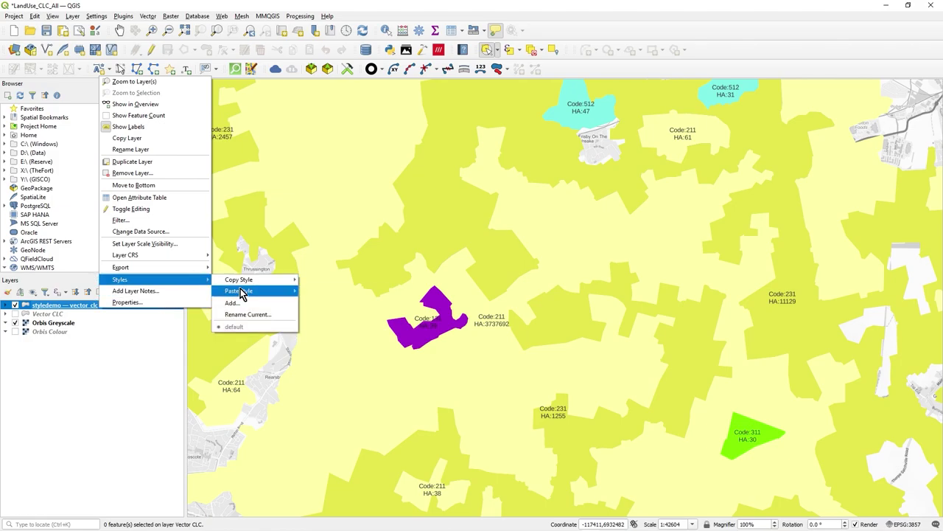
mouse_move(244, 290)
left_click(325, 415)
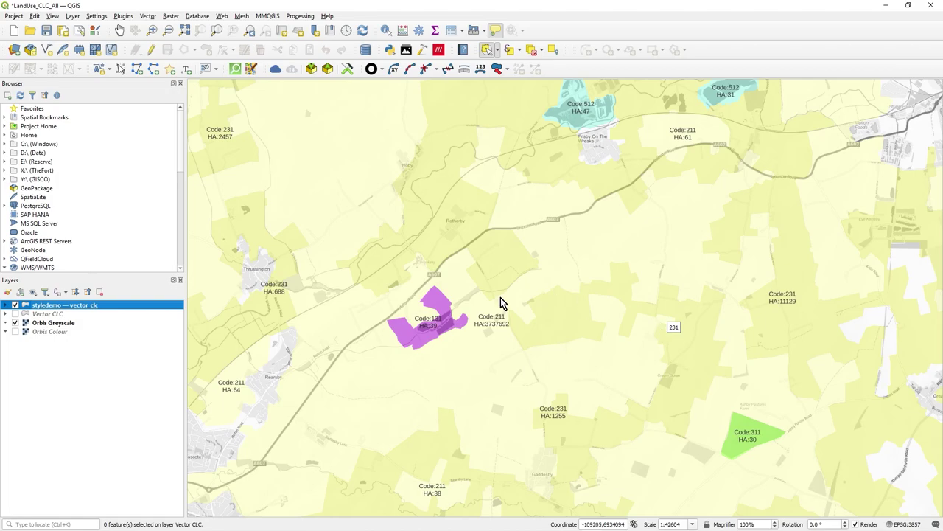
scroll(630, 304, "down", 2)
scroll(619, 309, "up", 2)
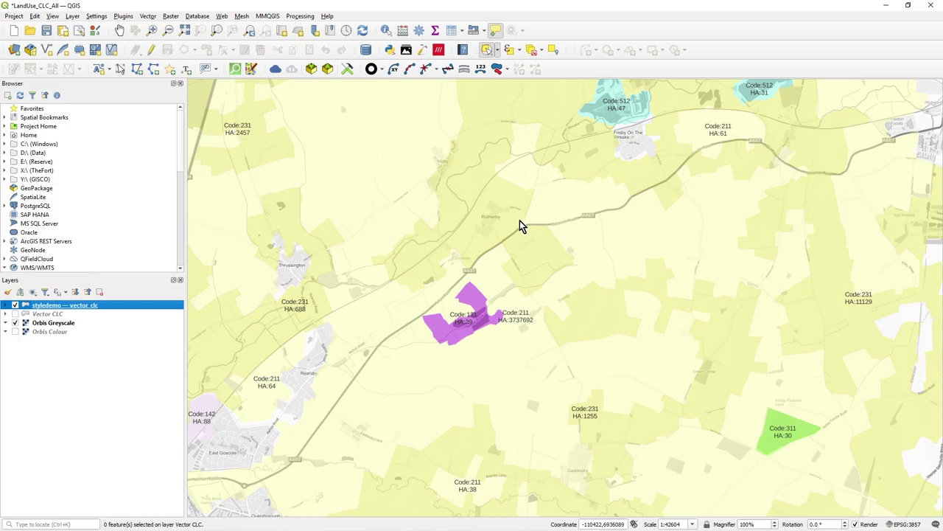
scroll(536, 341, "down", 1)
scroll(534, 344, "up", 1)
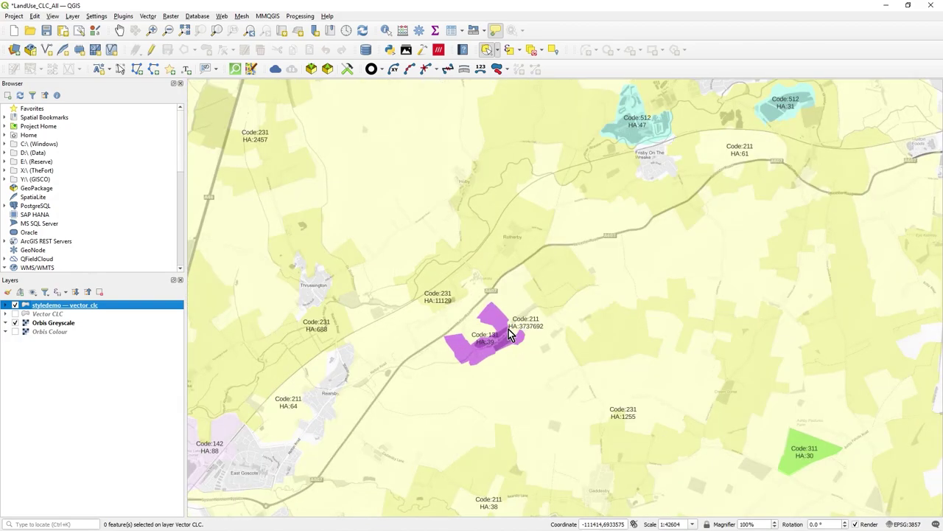
scroll(510, 329, "up", 1)
scroll(521, 343, "down", 1)
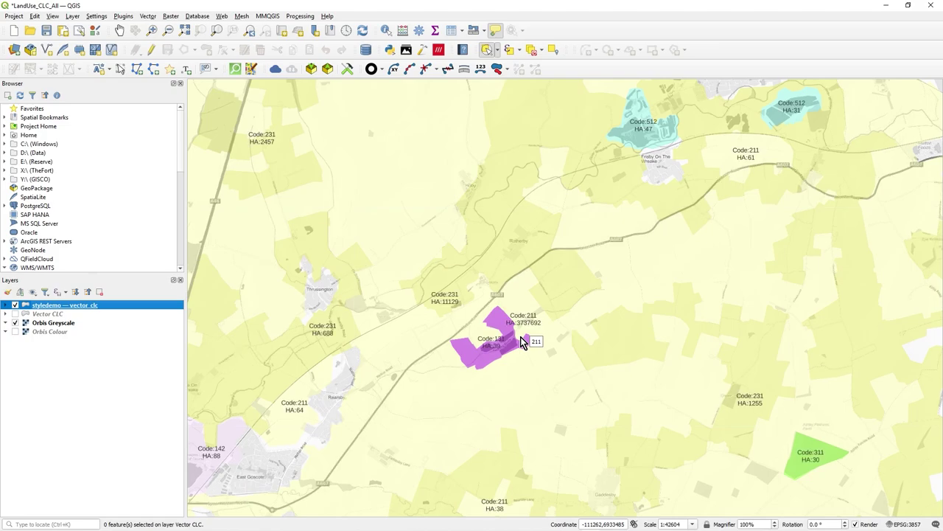
scroll(521, 343, "up", 1)
scroll(521, 343, "down", 1)
left_click(7, 306)
left_click(6, 306)
Step: Copy All Style Categories from the Vector CLC layer
left_click(44, 316)
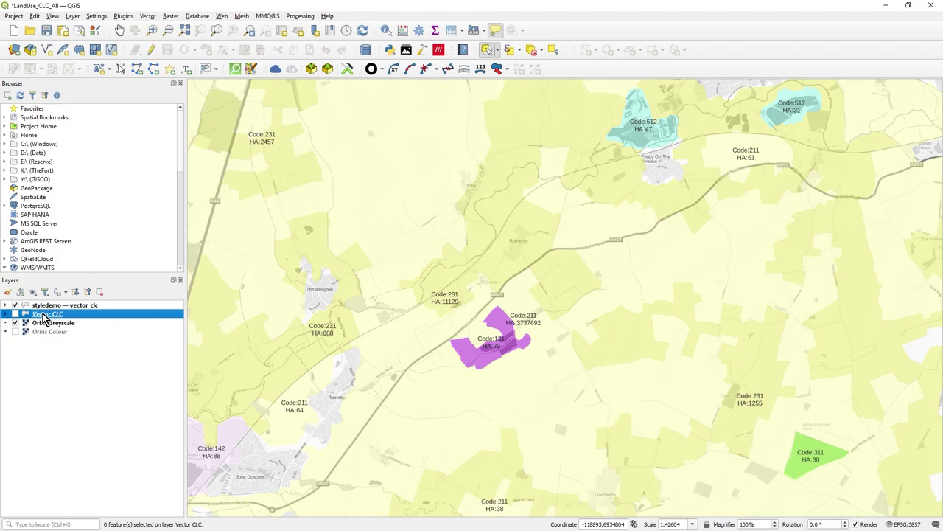
right_click(44, 318)
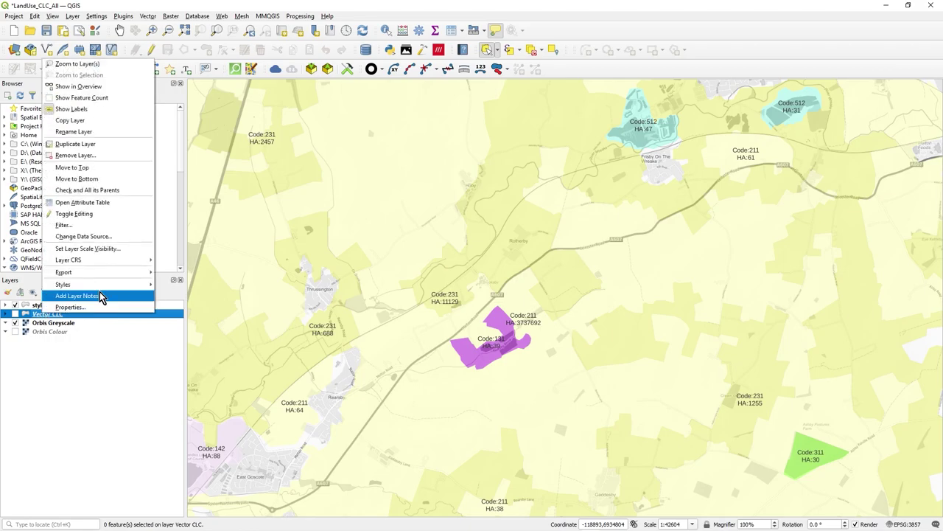
mouse_move(105, 283)
mouse_move(197, 290)
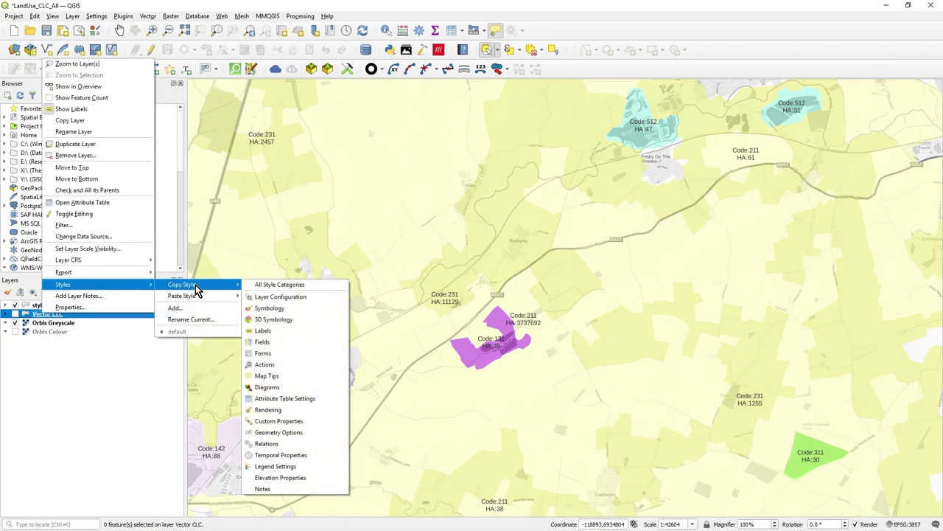
left_click(311, 286)
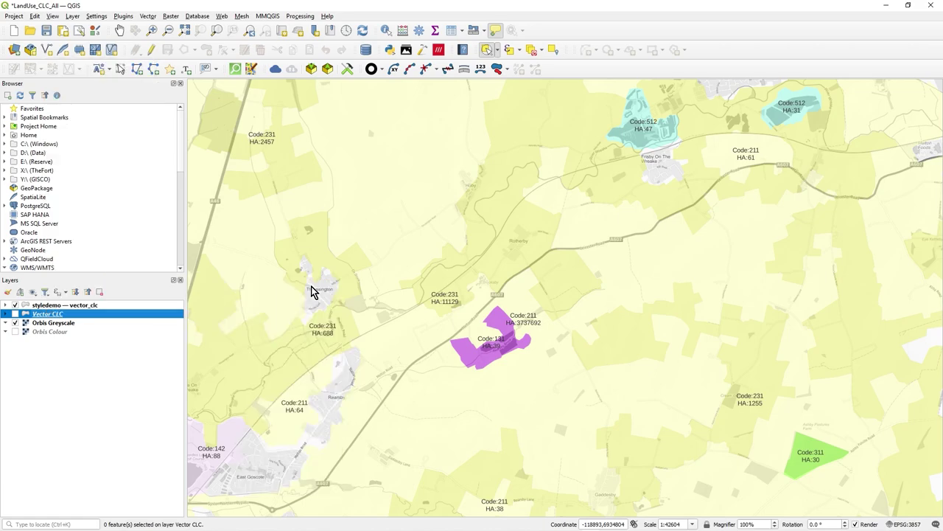
Step: Paste the Legend Settings style category onto the styledemo layer
left_click(73, 305)
right_click(73, 304)
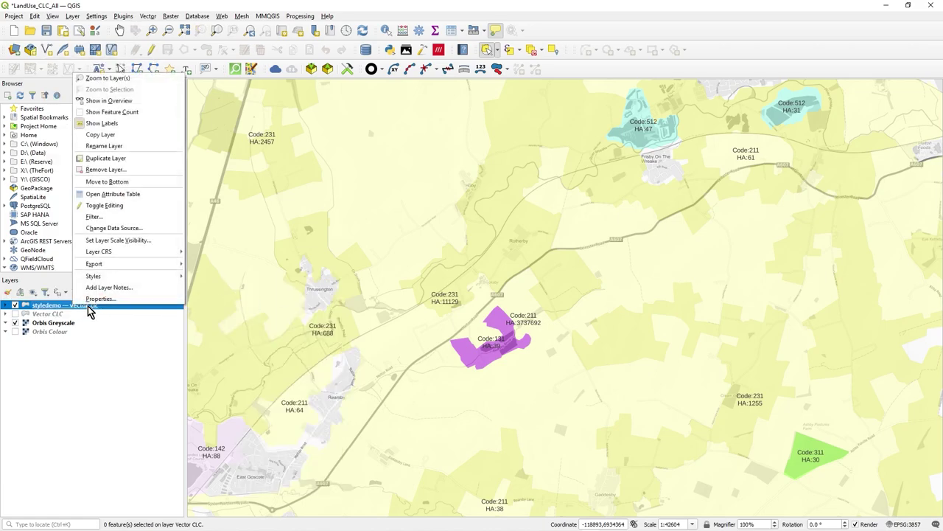
mouse_move(254, 290)
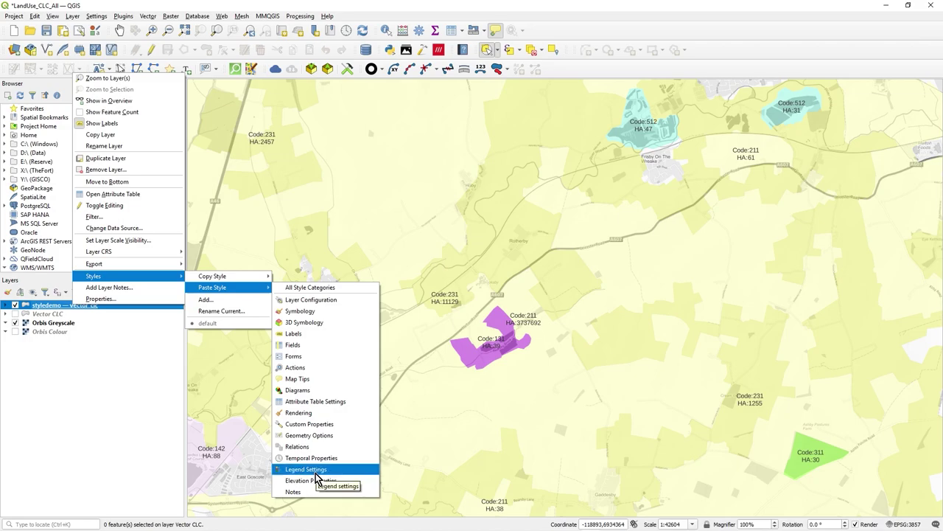
left_click(160, 501)
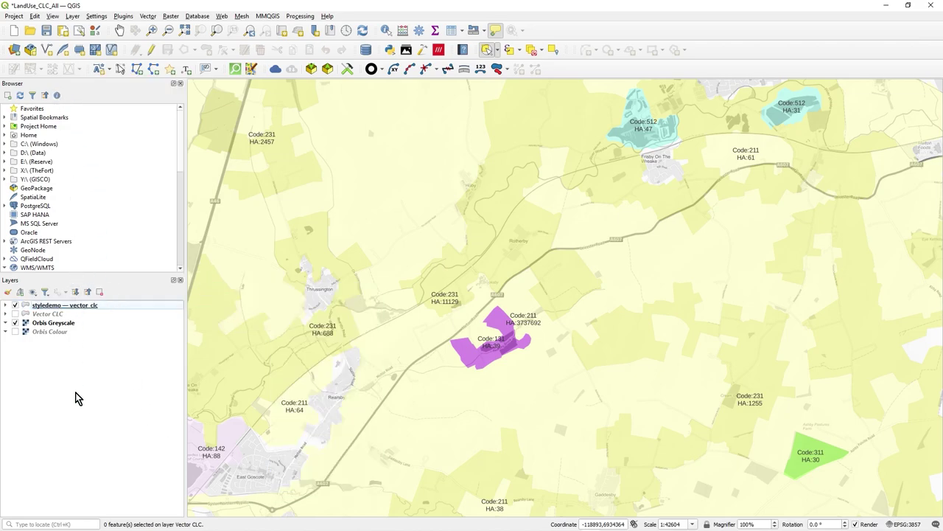